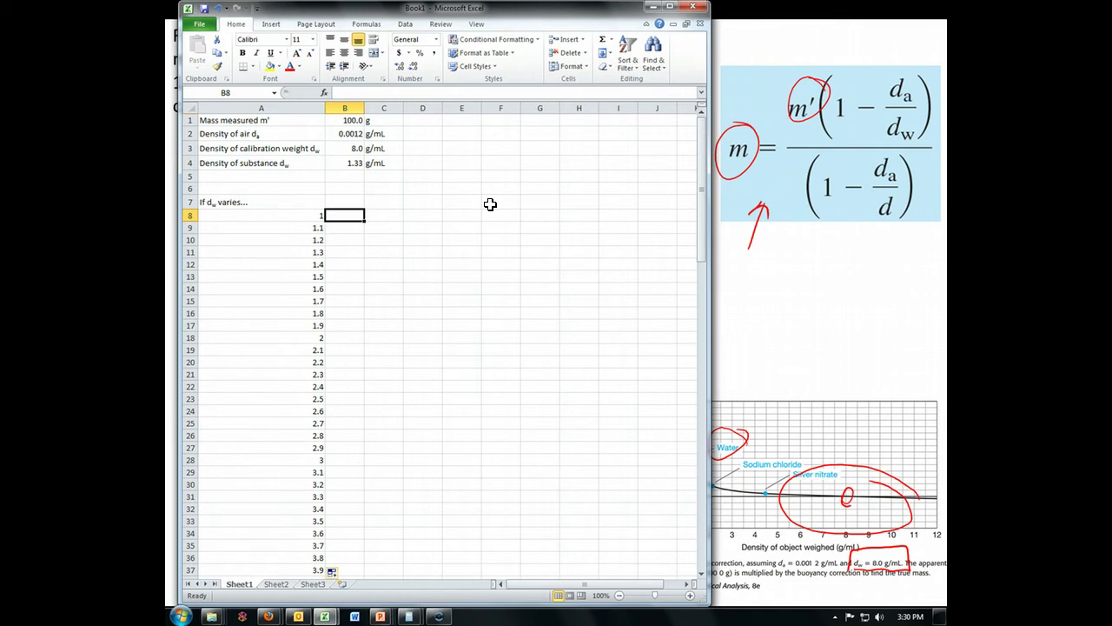
# Correct the label in A4 to "Density of substance d" by removing its subscript w
pyautogui.press('Up')
pyautogui.press('Up')
pyautogui.press('Up')
pyautogui.press('Up')
pyautogui.press('Up')
pyautogui.press('Up')
pyautogui.press('Left')
pyautogui.press('Up')
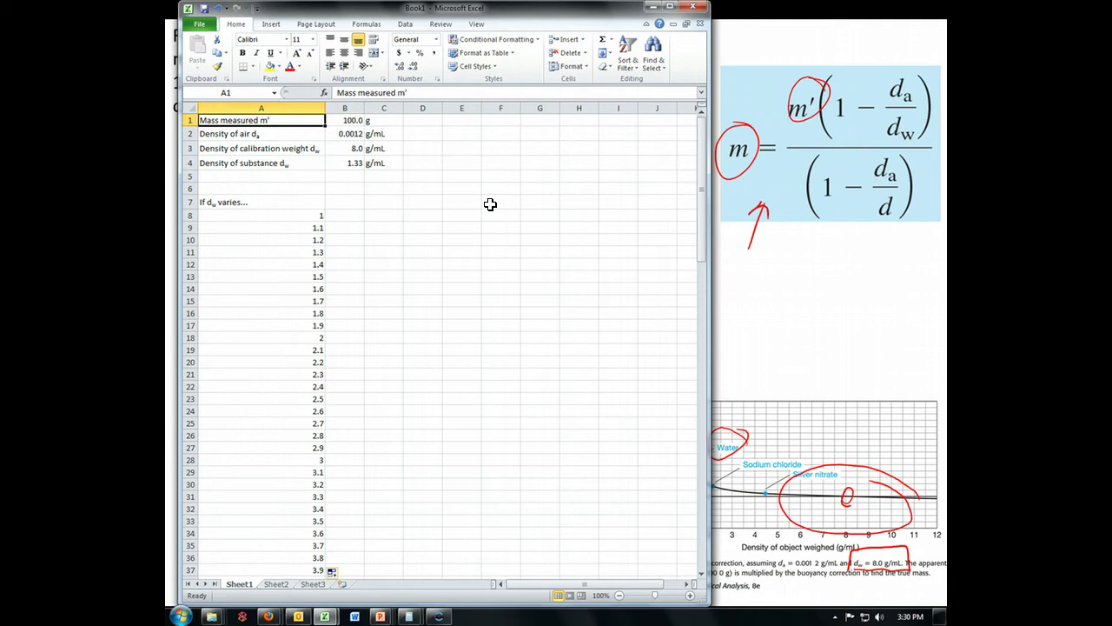
pyautogui.press('Down')
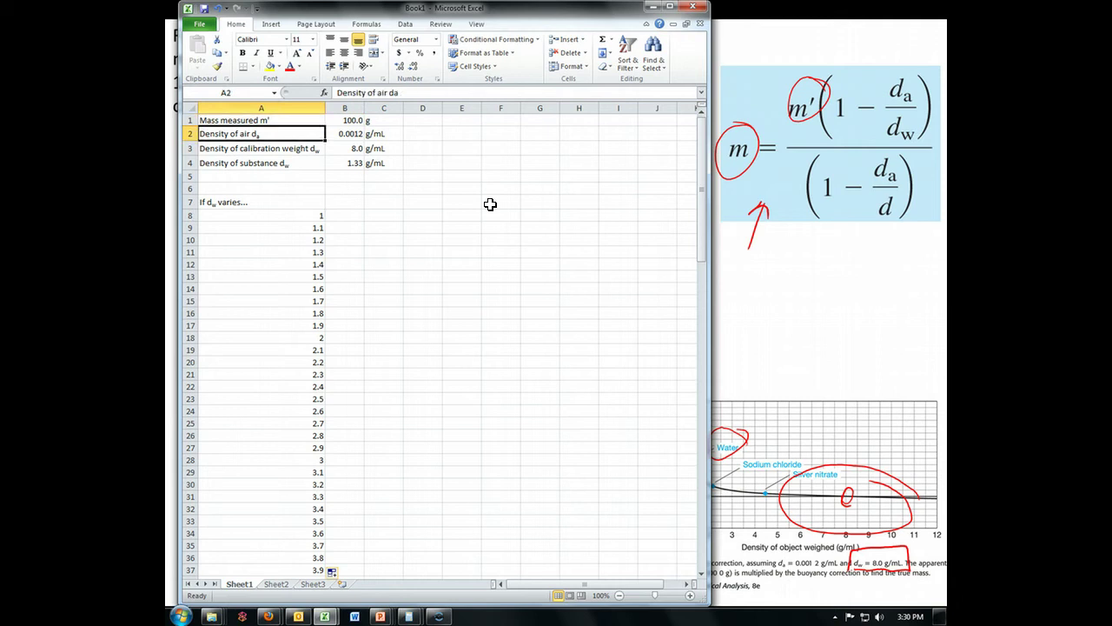
pyautogui.press('Down')
pyautogui.press('Down')
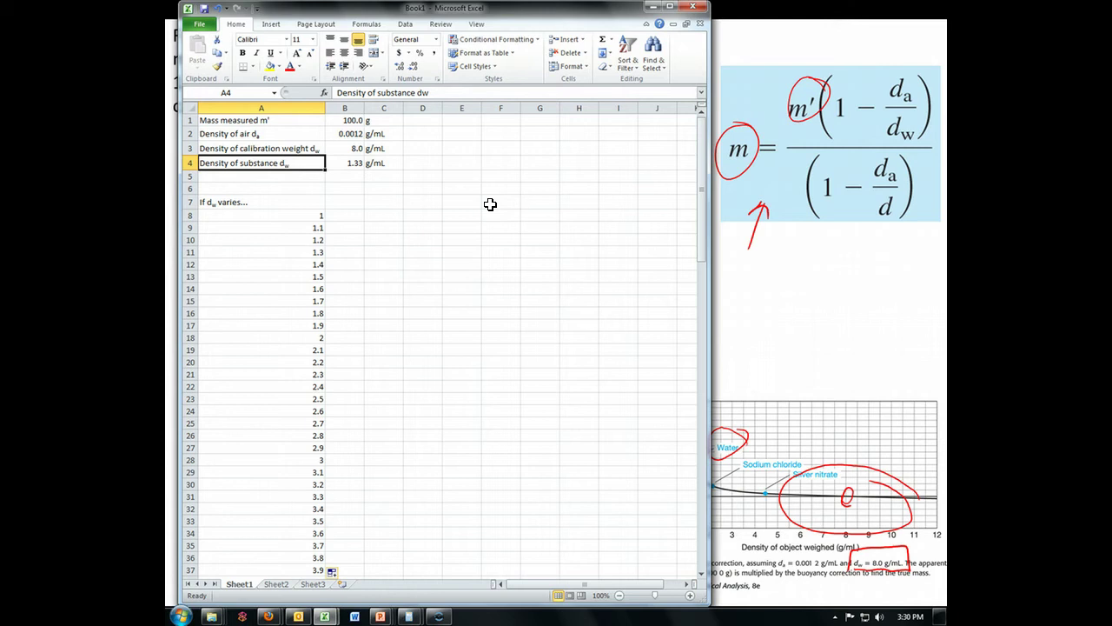
pyautogui.press('F2')
pyautogui.press('BackSpace')
pyautogui.press('Return')
# Enter the label "Actual mass, m" in cell E2
pyautogui.press('Up')
pyautogui.press('Right')
pyautogui.press('Right')
pyautogui.press('Up')
pyautogui.press('Up')
pyautogui.press('Up')
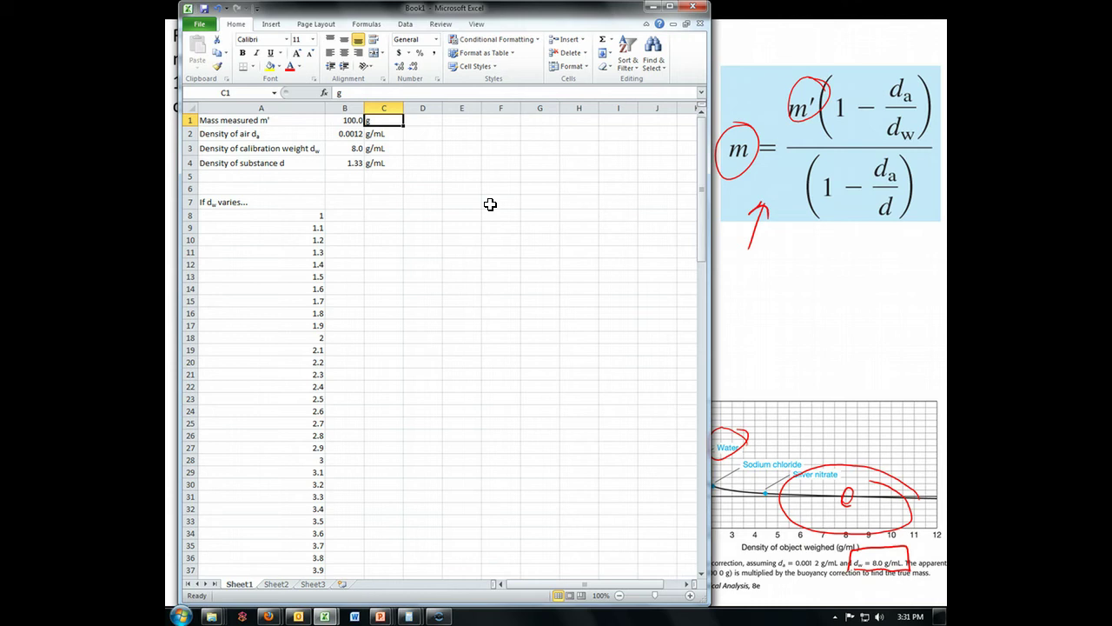
pyautogui.press('Tab')
pyautogui.press('Tab')
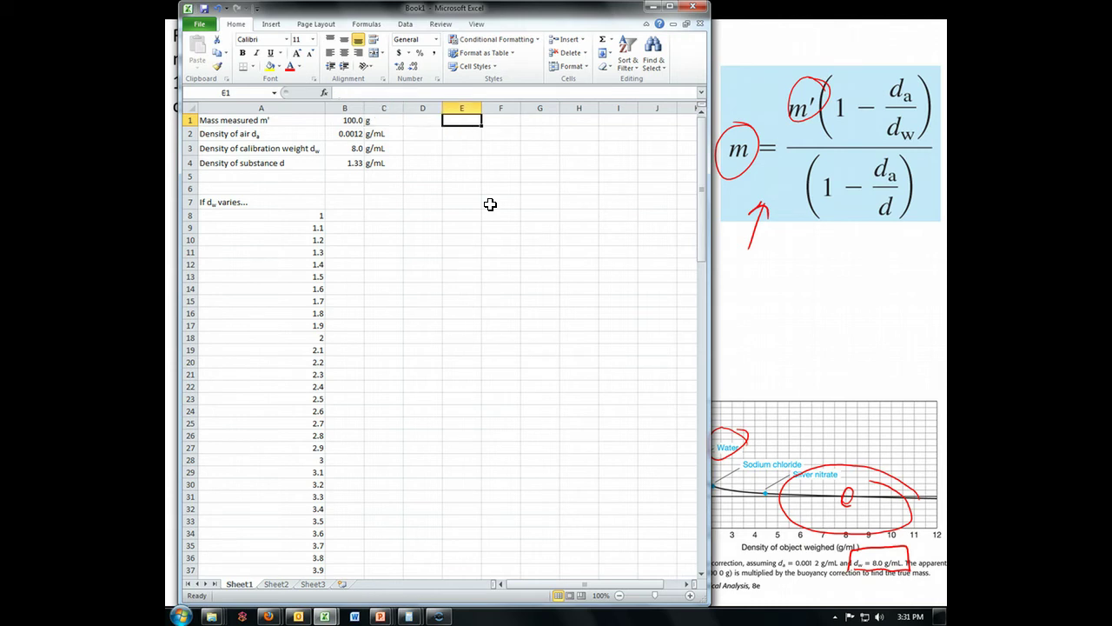
pyautogui.press('Down')
pyautogui.write('Actual ma')
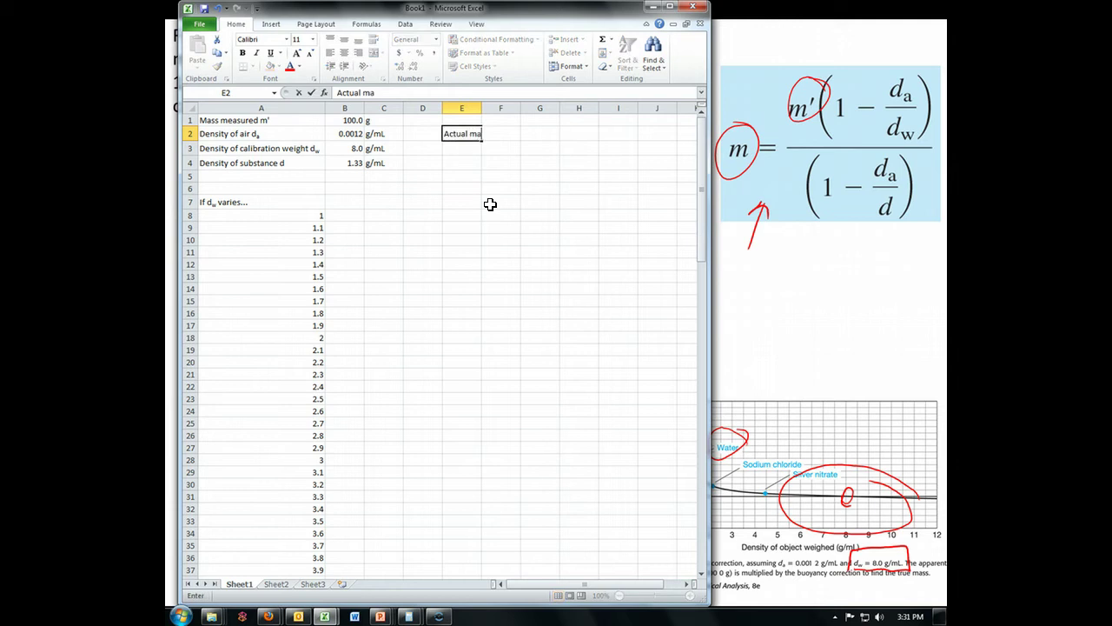
pyautogui.write('ss, m')
pyautogui.press('Return')
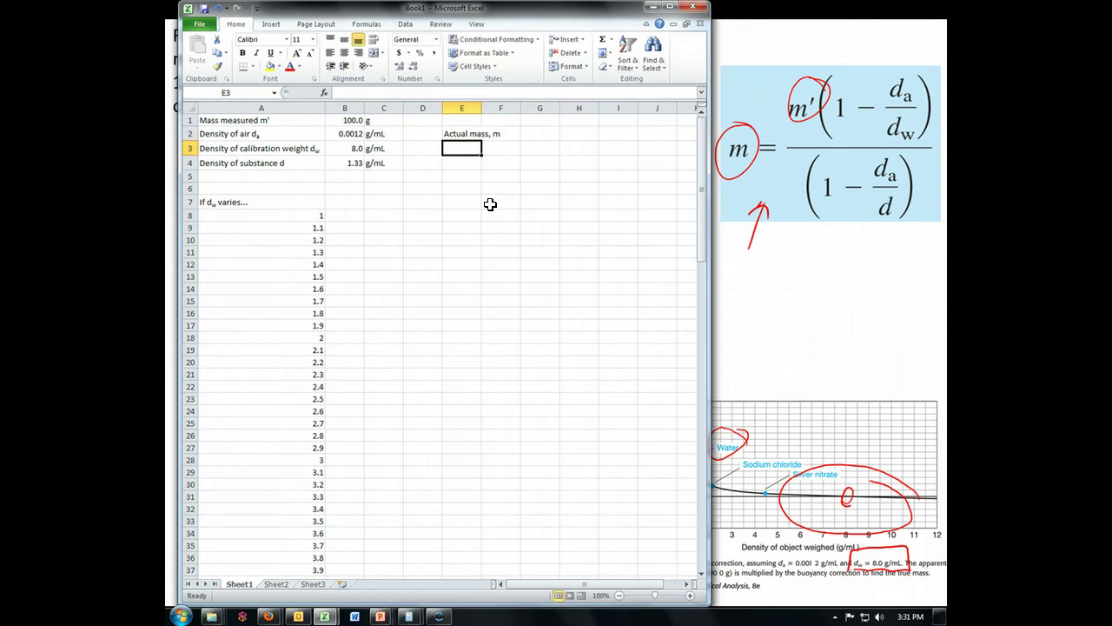
# Begin the buoyancy formula in E3 with =(1-(B2/B3, dividing the density of air by the calibration weight density
pyautogui.write('=')
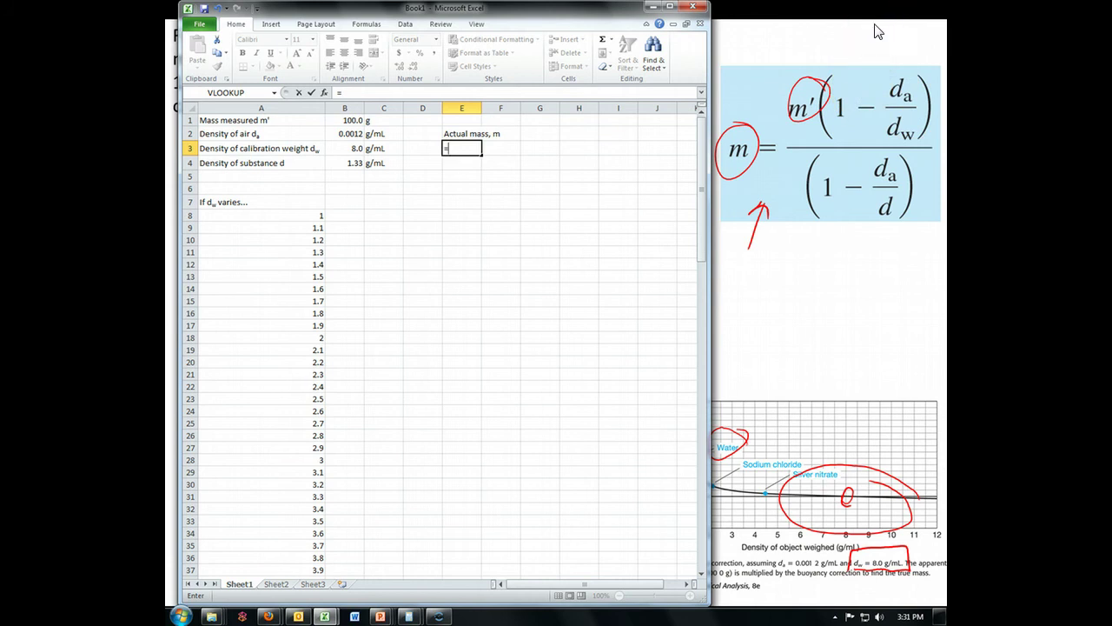
pyautogui.write('(1-(')
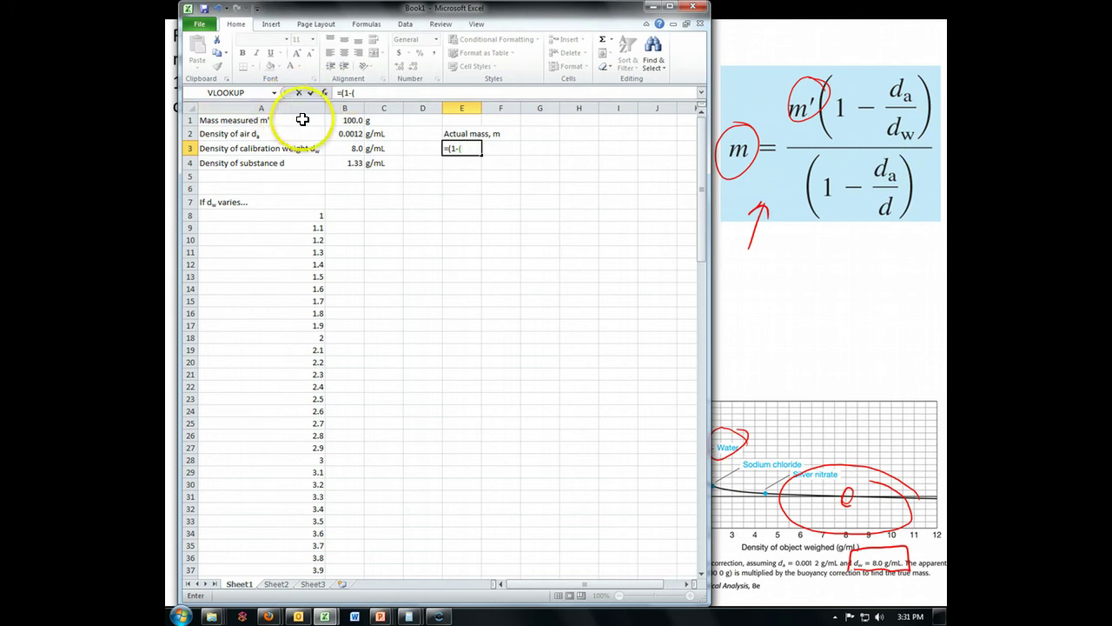
pyautogui.click(343, 134)
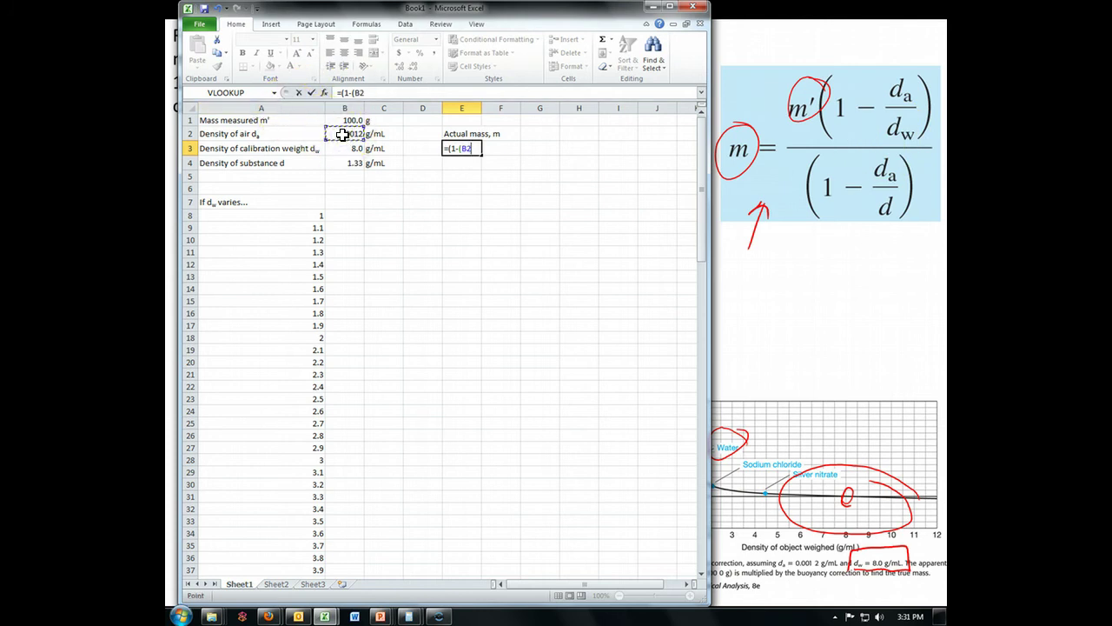
pyautogui.write('/')
pyautogui.click(346, 148)
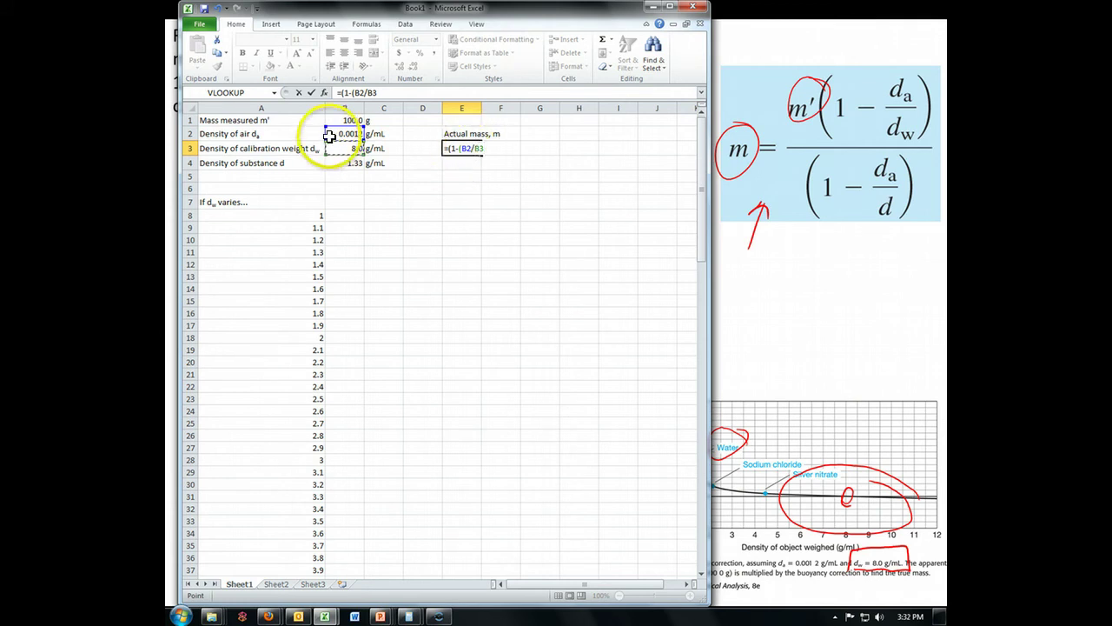
# Make the B2 and B3 references in the E3 formula absolute, as $B$2 and $B$3
pyautogui.click(461, 148)
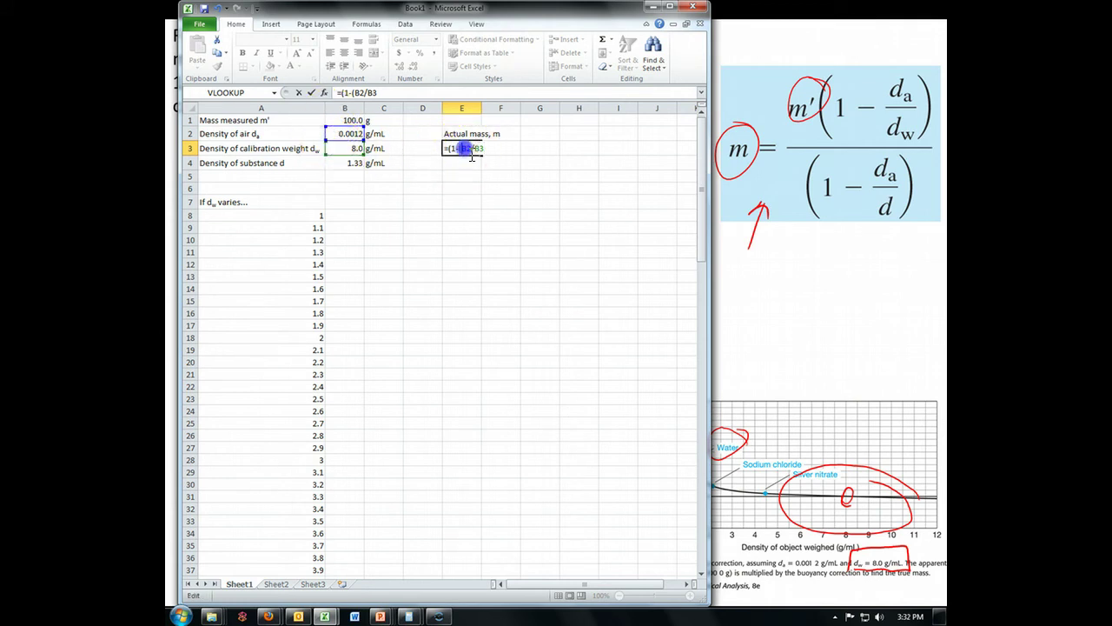
pyautogui.click(554, 212)
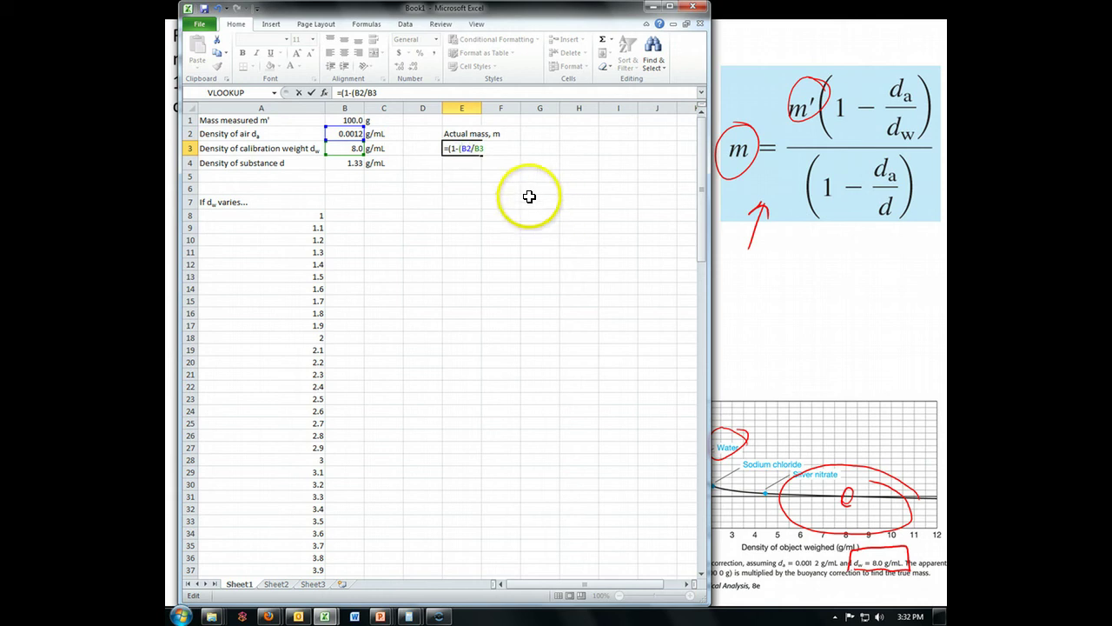
pyautogui.press('F4')
pyautogui.click(488, 148)
pyautogui.press('F4')
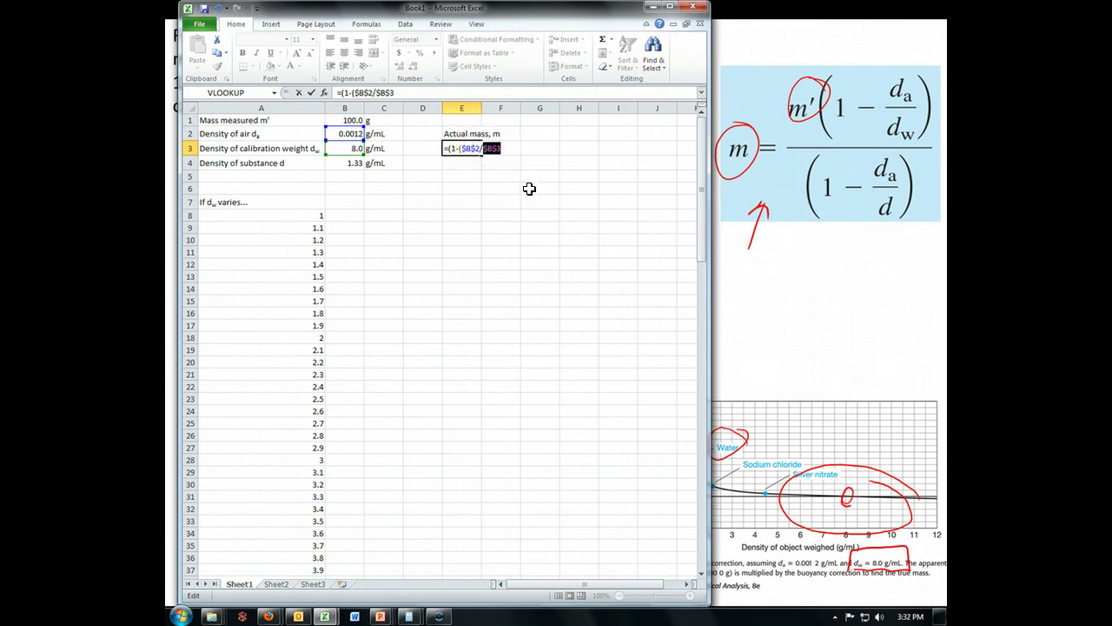
pyautogui.press('F4')
pyautogui.press('F4')
pyautogui.press('F4')
pyautogui.press('F4')
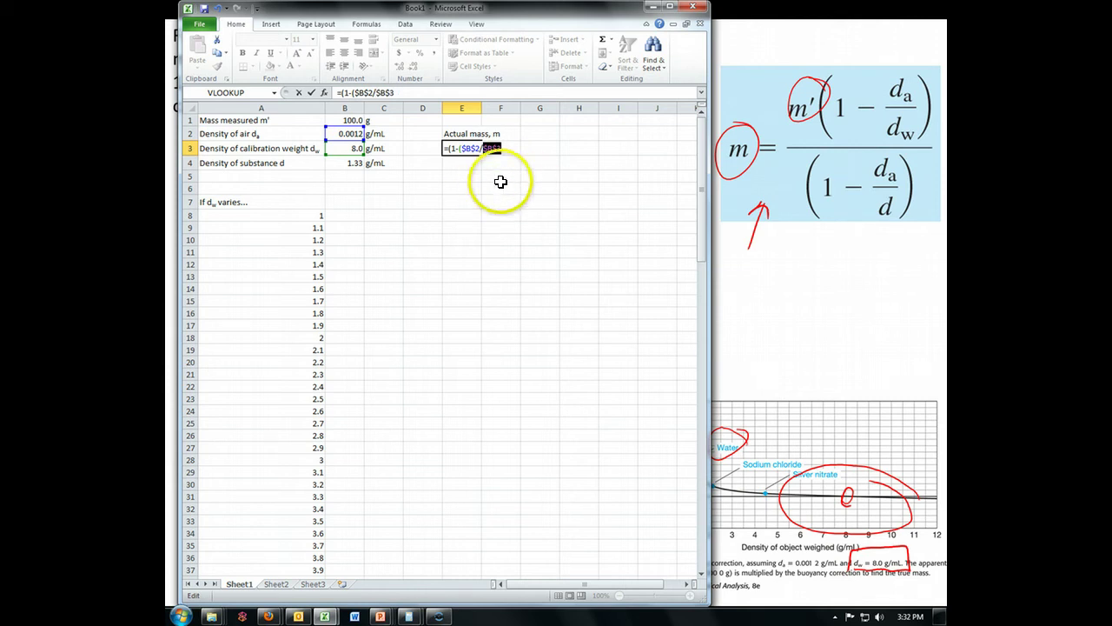
pyautogui.click(505, 149)
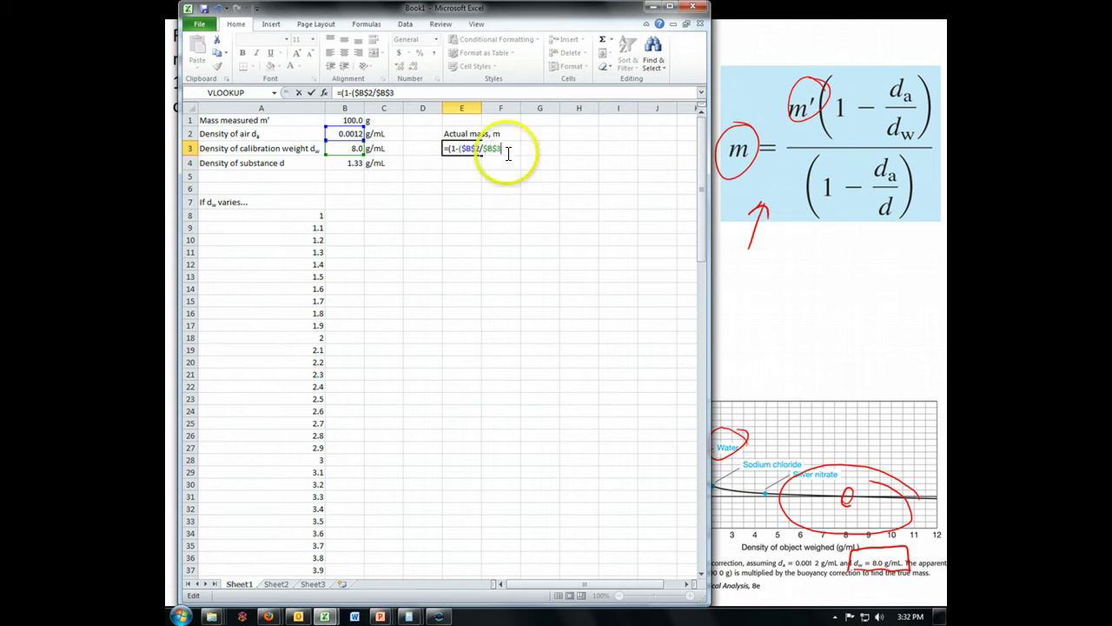
# Close the bracketed term in the E3 formula and multiply it by the measured mass as $B$1
pyautogui.write('))*')
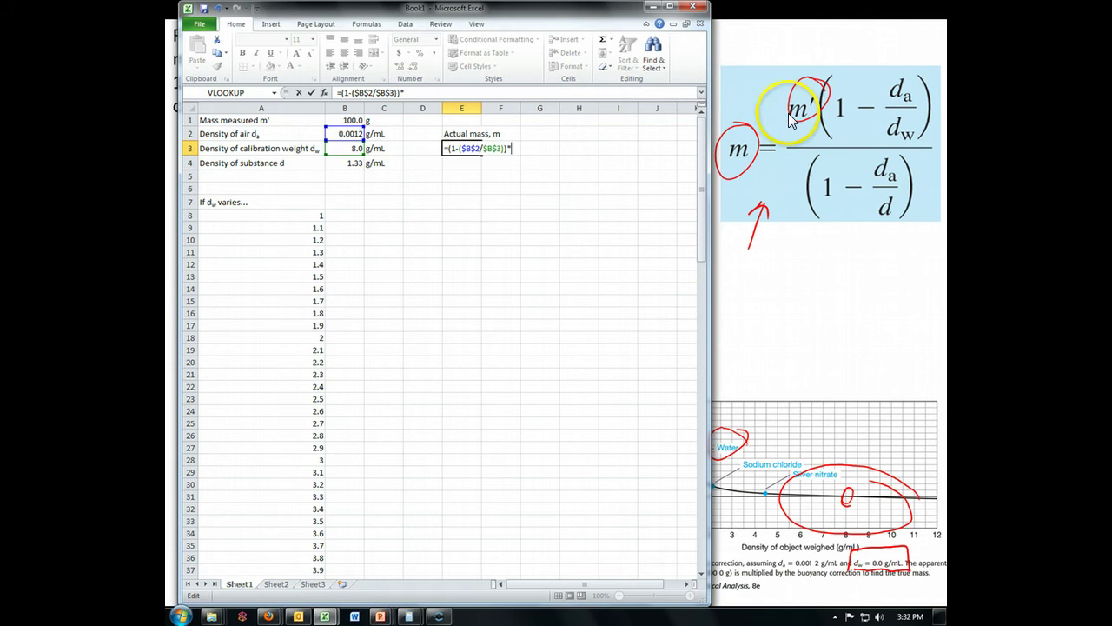
pyautogui.click(344, 120)
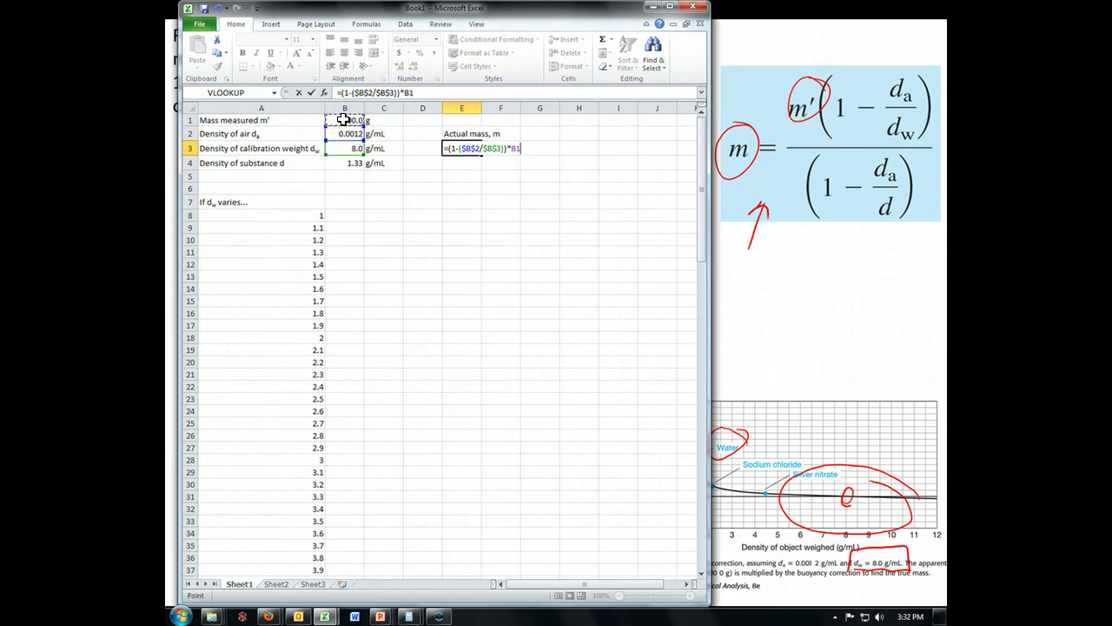
pyautogui.press('F4')
pyautogui.click(341, 144)
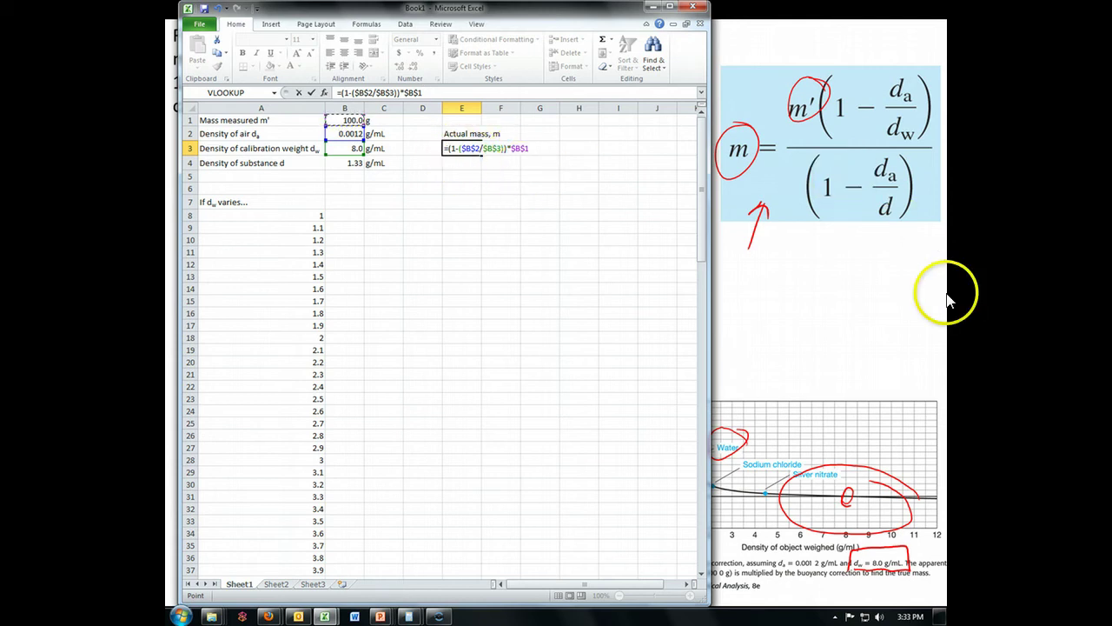
# Divide the E3 formula by (1-($B$2/$B$4)) and commit it, accepting the proposed closing-parenthesis correction
pyautogui.write('/')
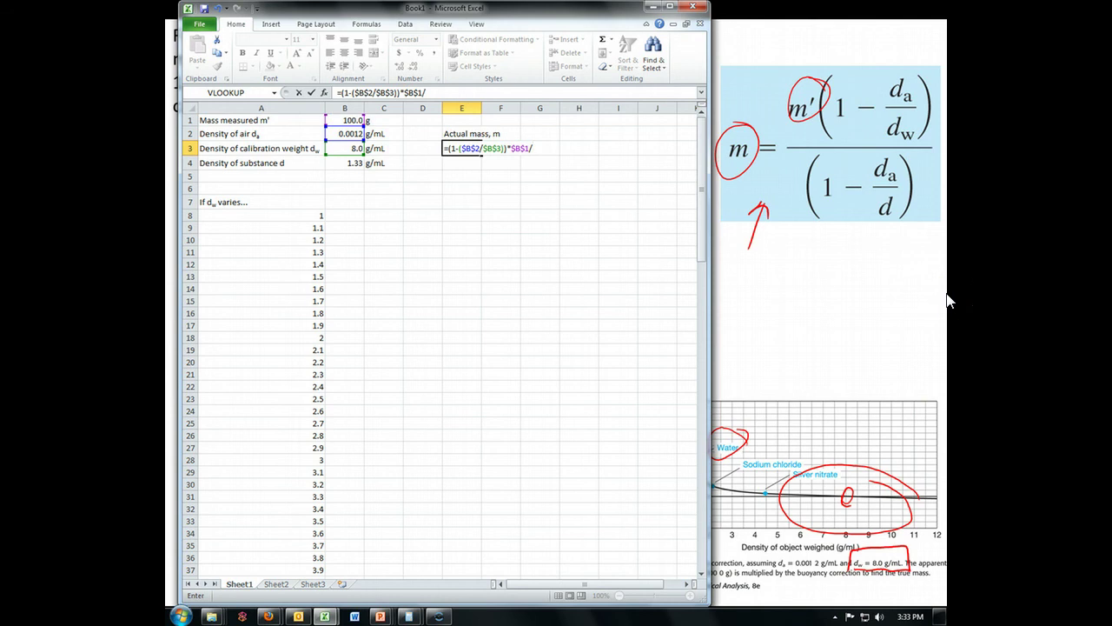
pyautogui.write('(1-(')
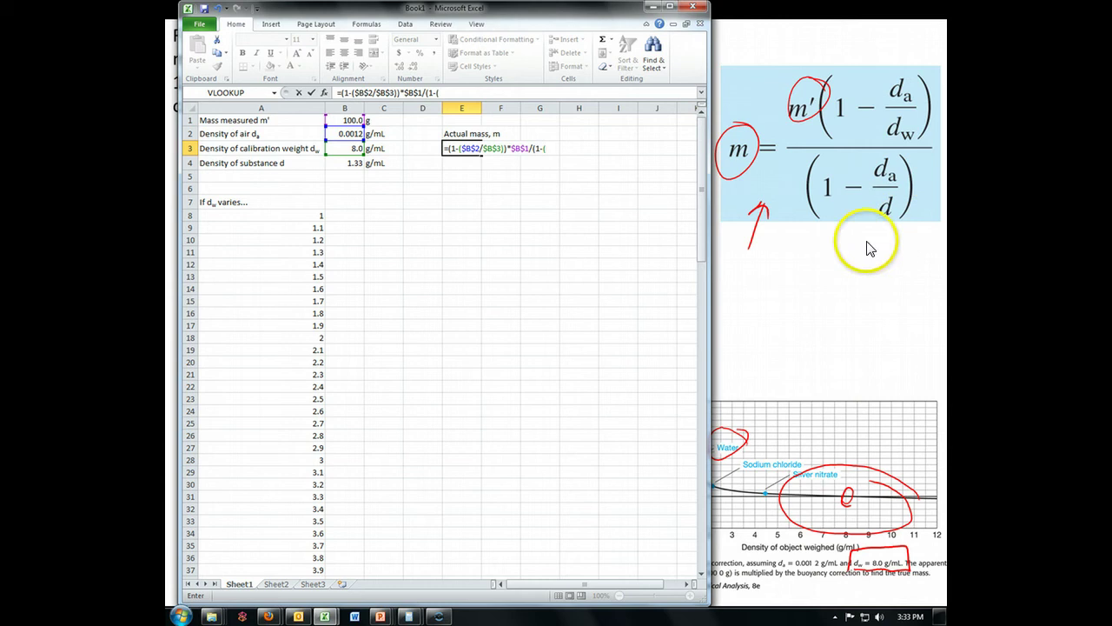
pyautogui.click(340, 133)
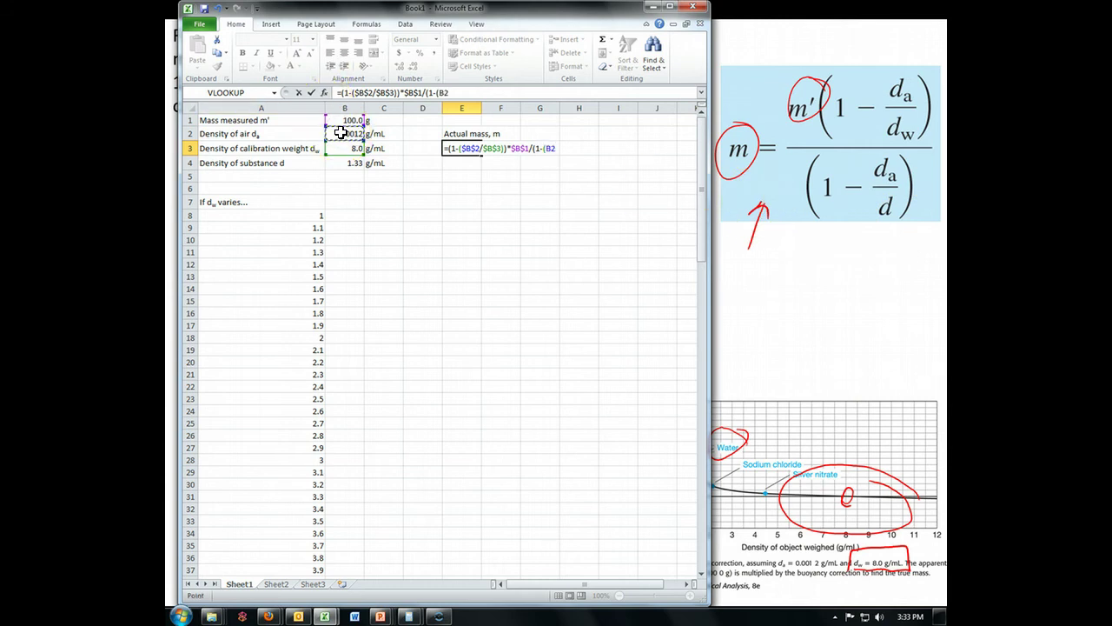
pyautogui.press('F4')
pyautogui.write('/')
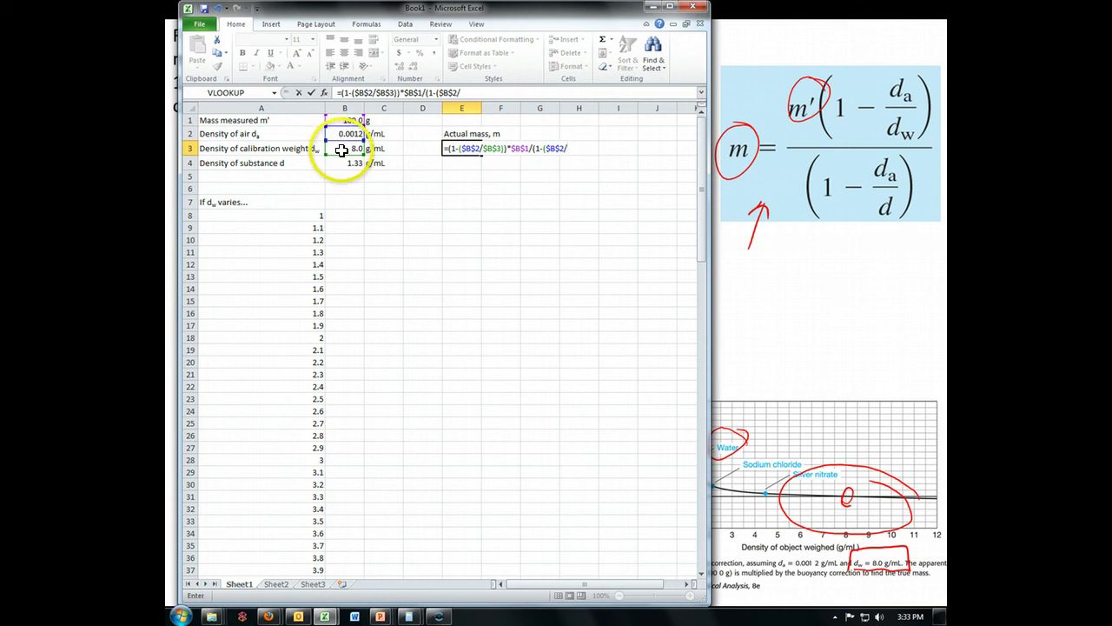
pyautogui.click(342, 161)
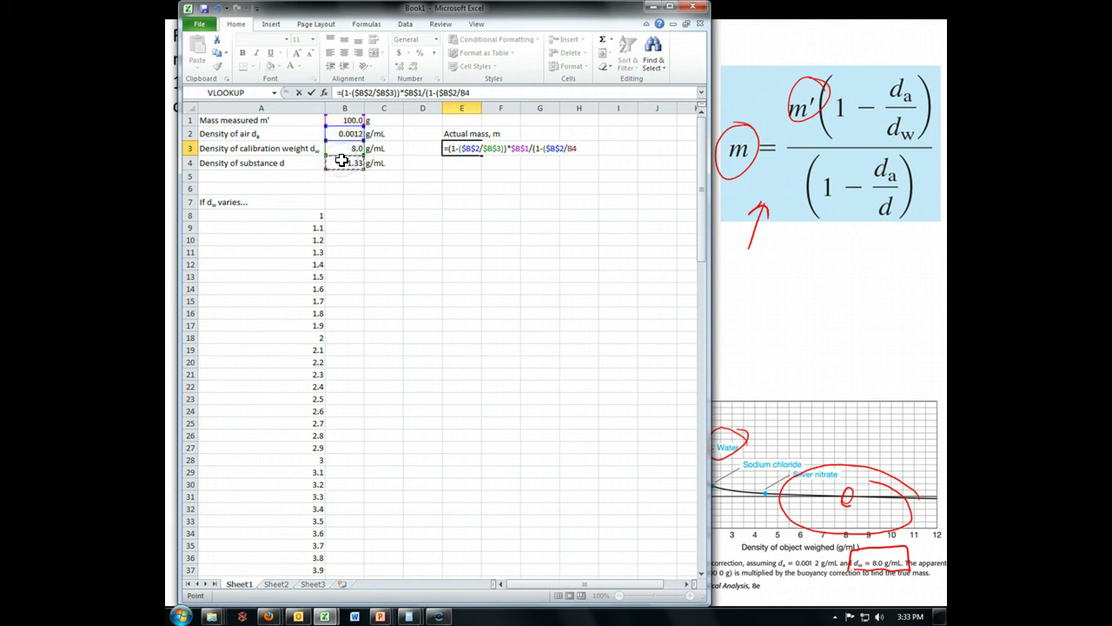
pyautogui.press('F4')
pyautogui.write(')')
pyautogui.click(519, 156)
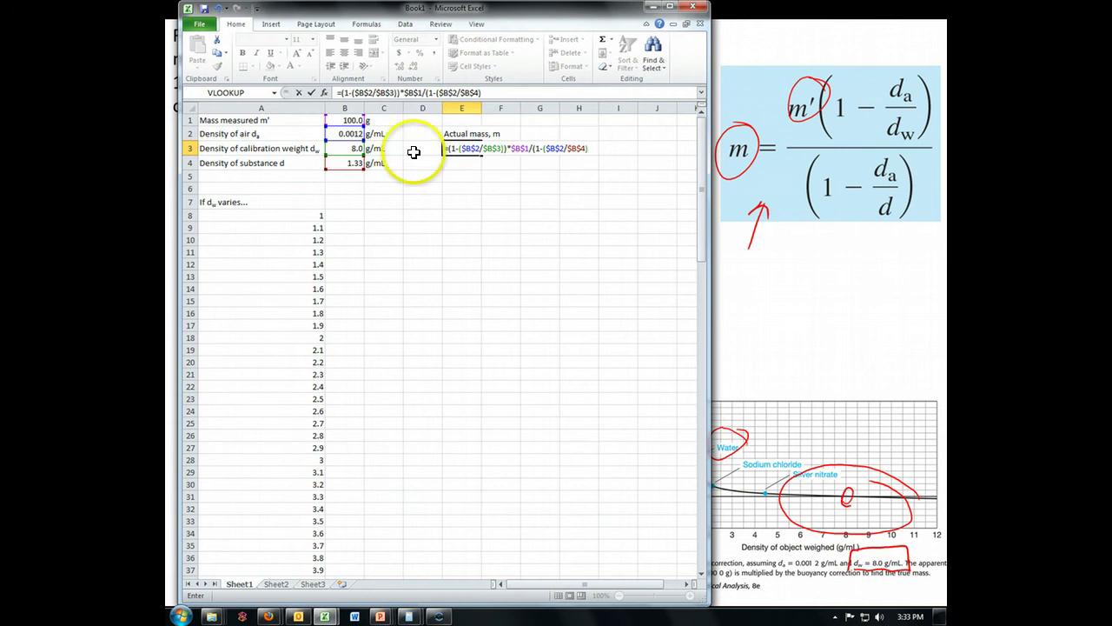
pyautogui.press('Return')
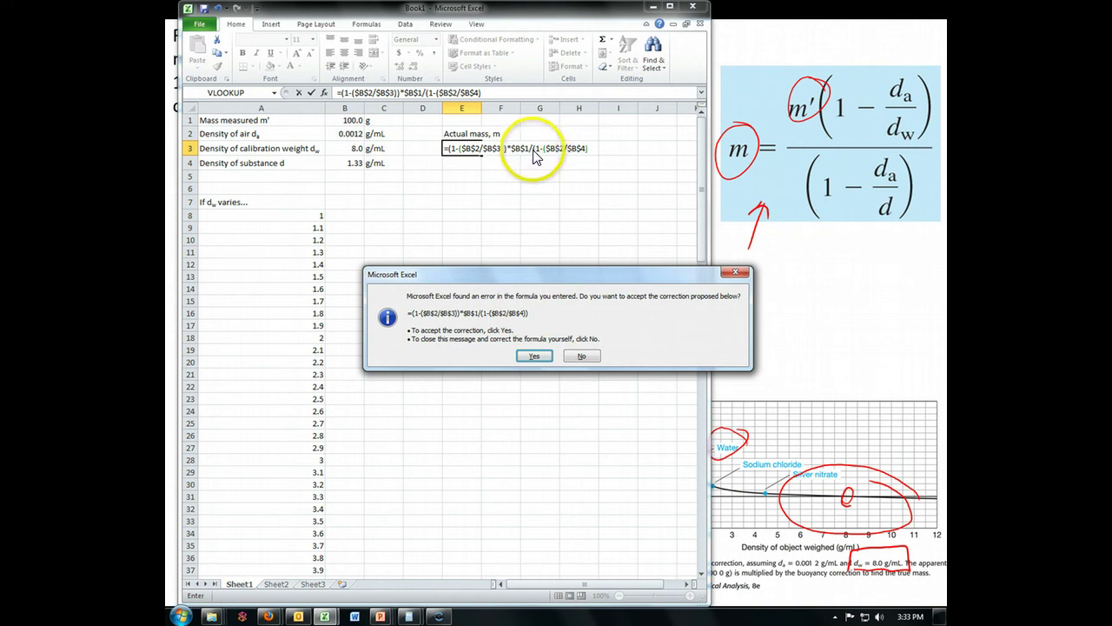
pyautogui.press('Return')
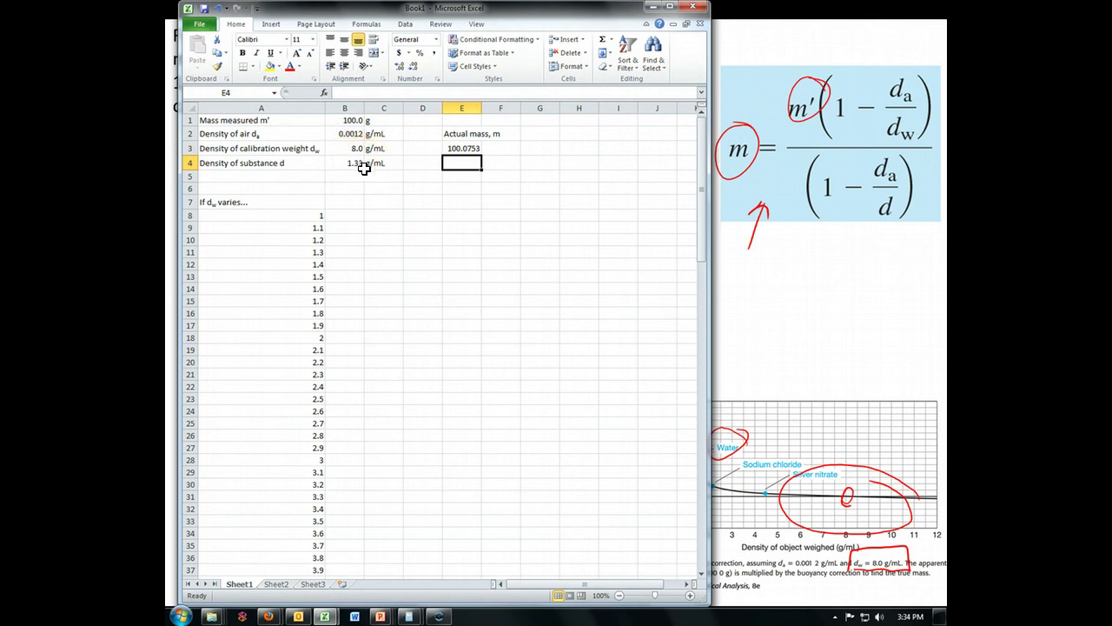
# Copy the actual mass formula from E3 into B8, beside the first varying density value
pyautogui.click(462, 150)
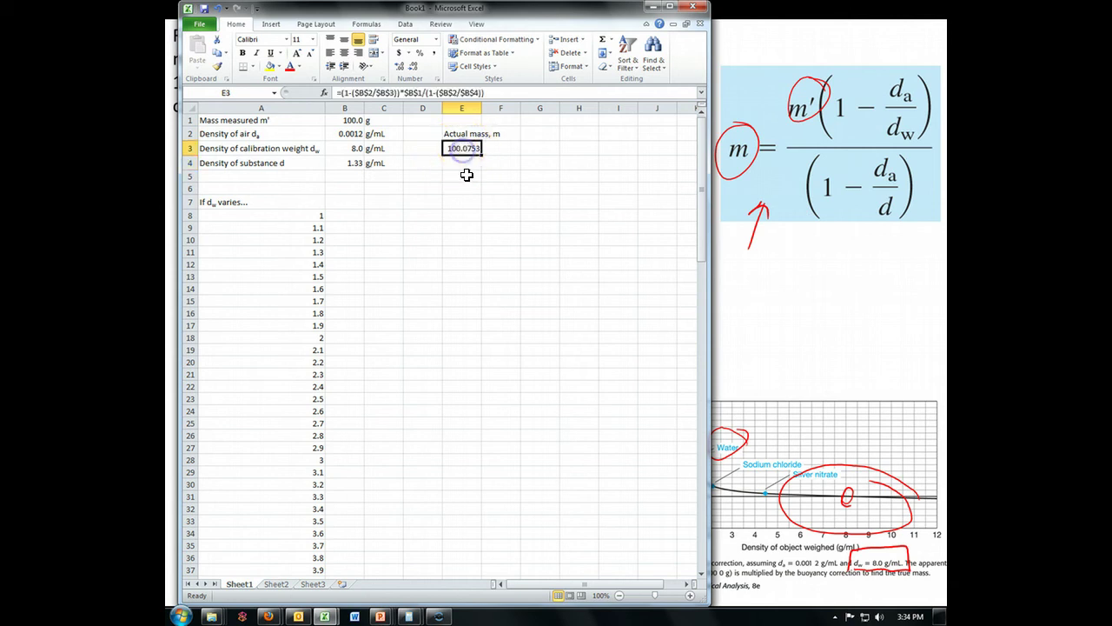
pyautogui.click(215, 201)
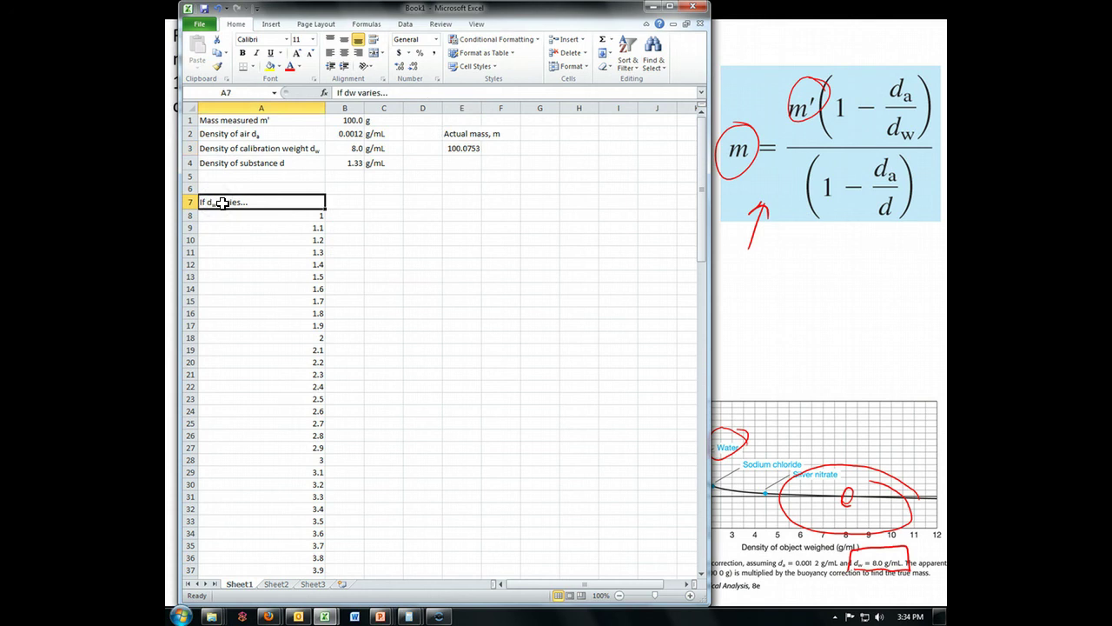
pyautogui.click(461, 150)
pyautogui.hotkey('ctrl', 'c')
pyautogui.click(357, 217)
pyautogui.hotkey('ctrl', 'v')
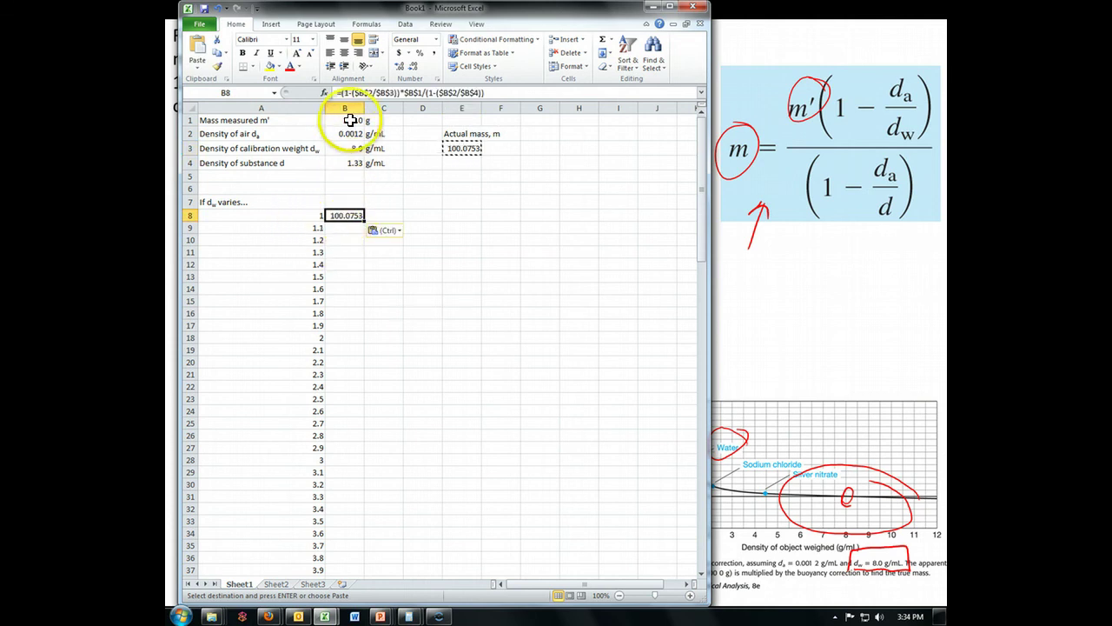
# Replace the $B$3 reference in the B8 formula with the relative reference A8
pyautogui.click(504, 92)
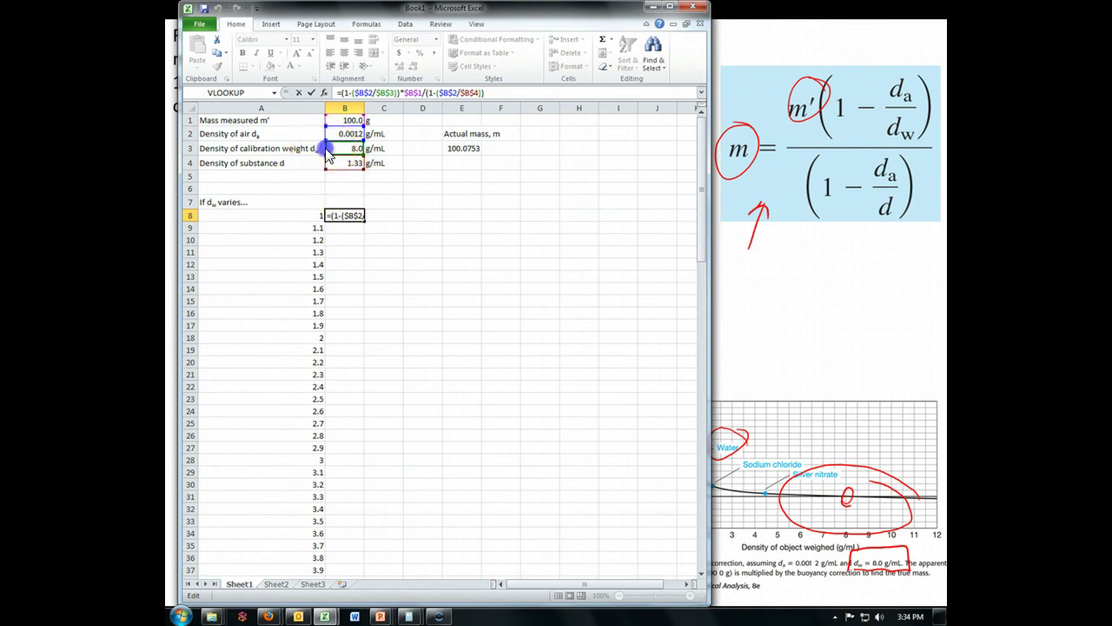
pyautogui.moveTo(327, 153); pyautogui.dragTo(249, 222)
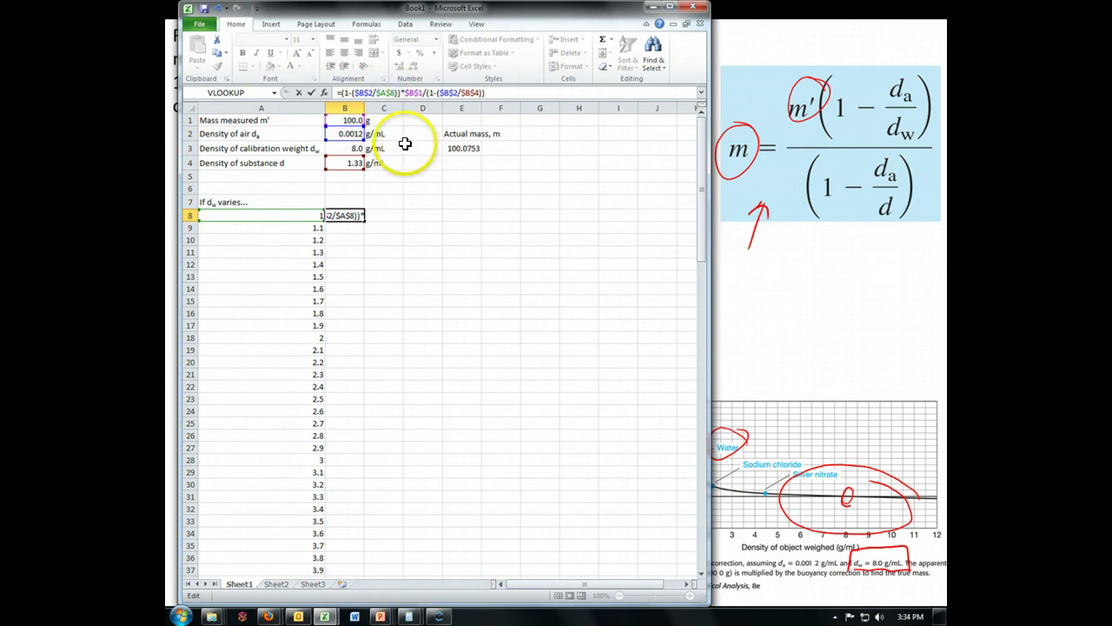
pyautogui.press('F4')
pyautogui.press('F4')
pyautogui.press('F4')
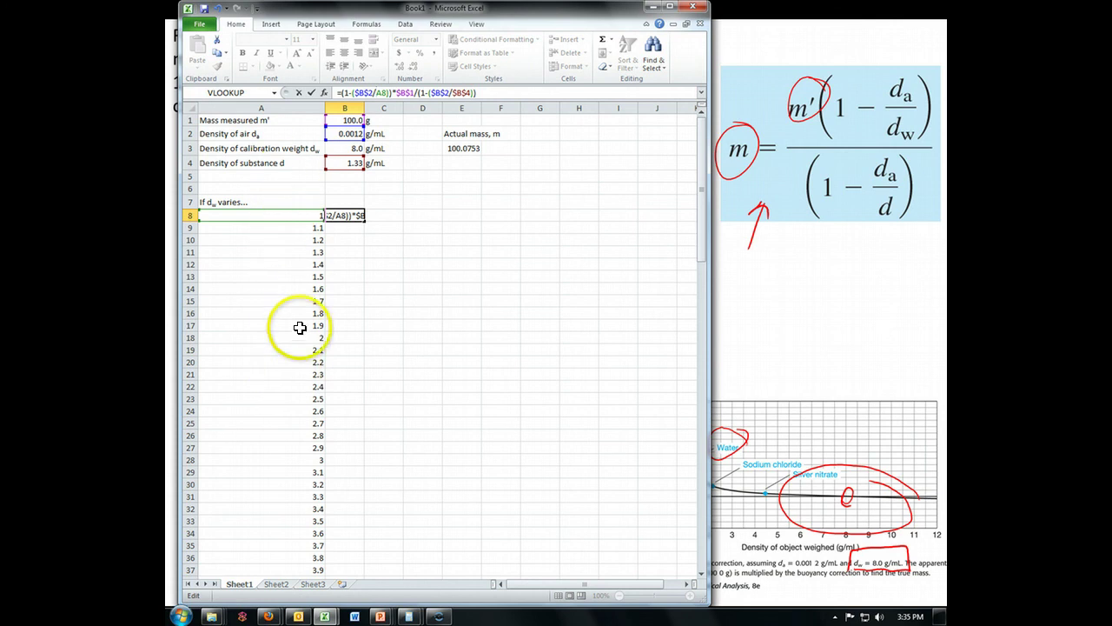
pyautogui.press('Return')
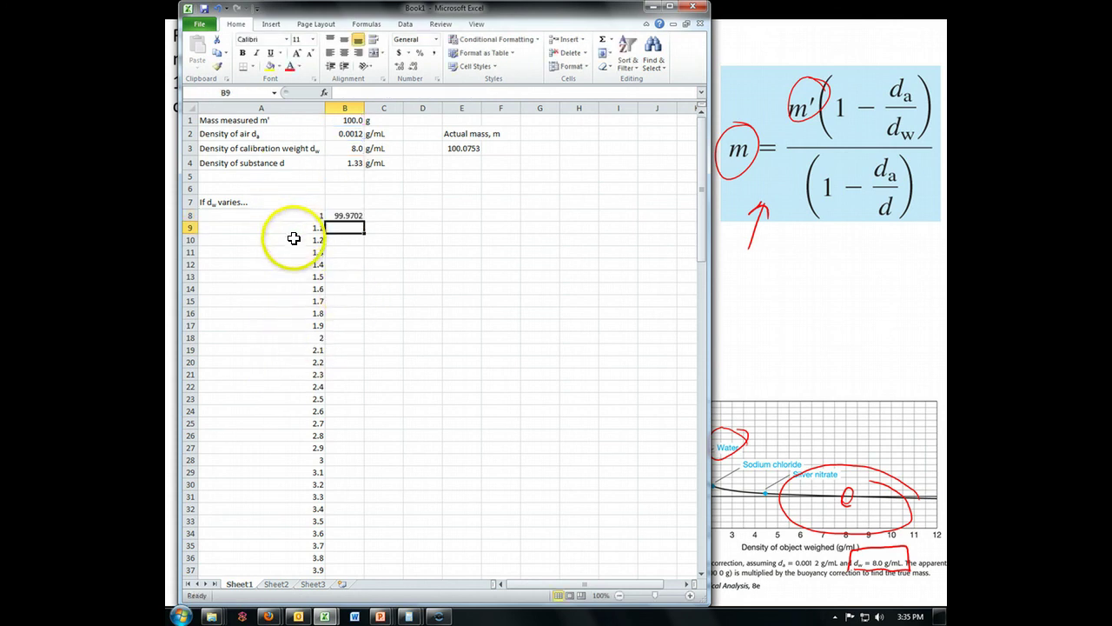
# Fill the B8 actual mass formula down column B alongside the varying density values, through row 118
pyautogui.click(351, 217)
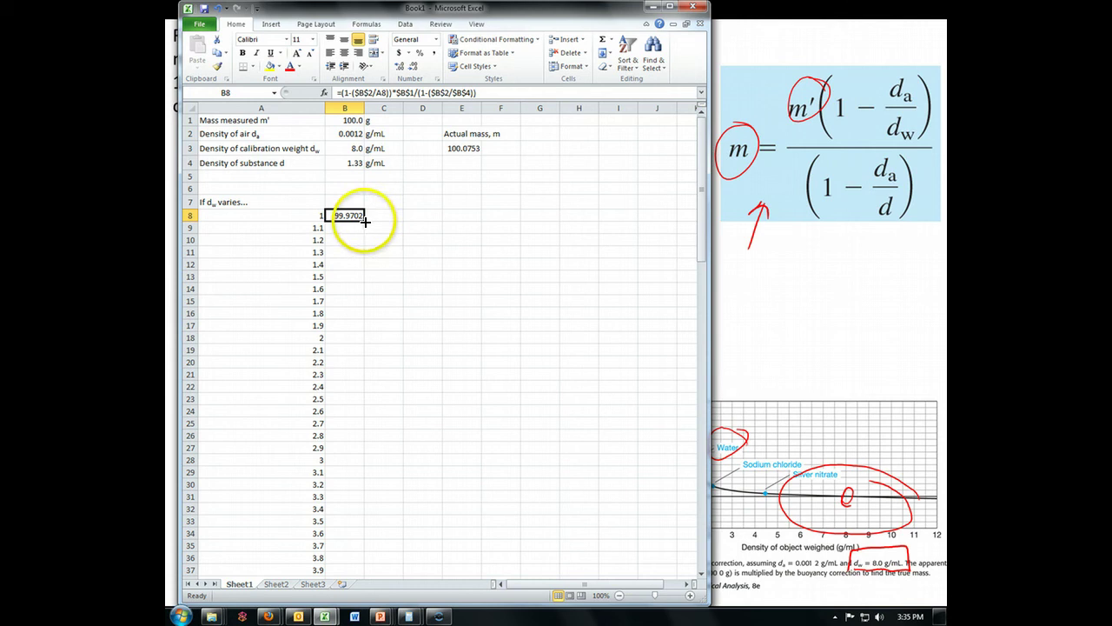
pyautogui.moveTo(364, 229); pyautogui.dragTo(362, 404)
pyautogui.moveTo(376, 575)
pyautogui.mouseDown()
pyautogui.moveTo(376, 600)
pyautogui.moveTo(366, 567)
pyautogui.mouseUp()
pyautogui.scroll(20, 521, 382)
# Select the density and actual mass data in A8:B118
pyautogui.click(318, 216)
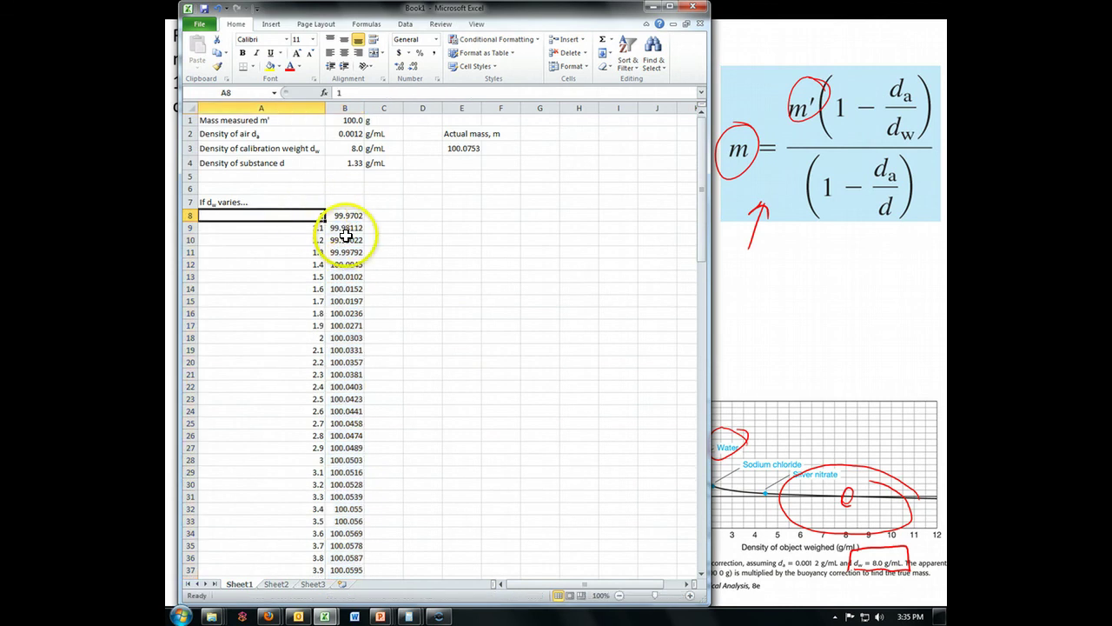
pyautogui.moveTo(311, 213); pyautogui.dragTo(330, 523)
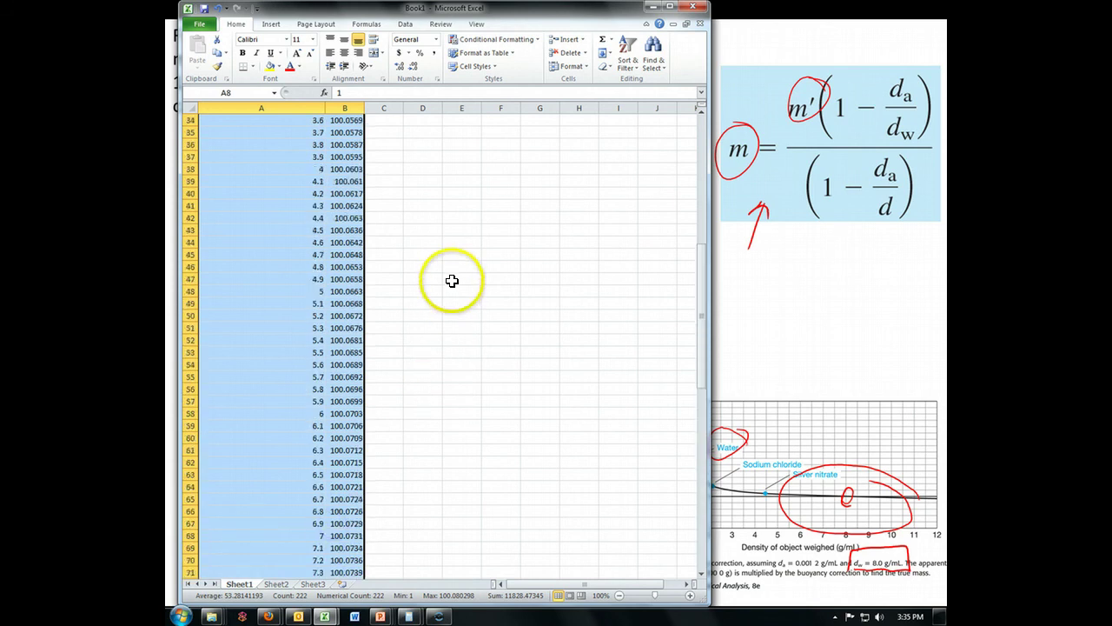
pyautogui.scroll(20, 459, 259)
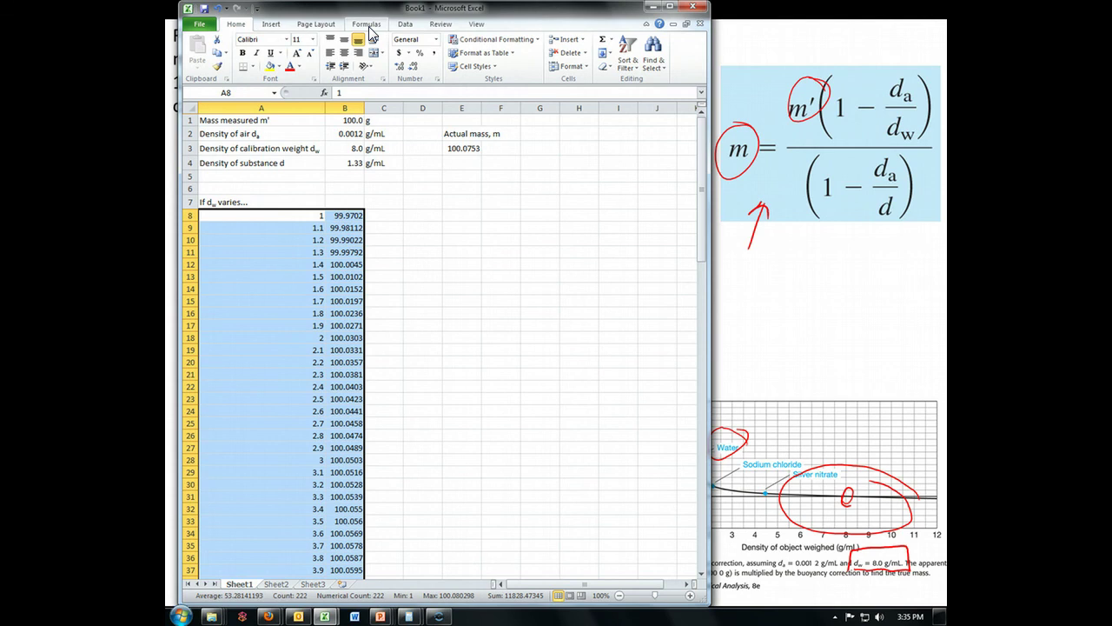
# Try plotting the selected A8:B118 data as a basic 2-D line chart, and delete that chart
pyautogui.click(403, 27)
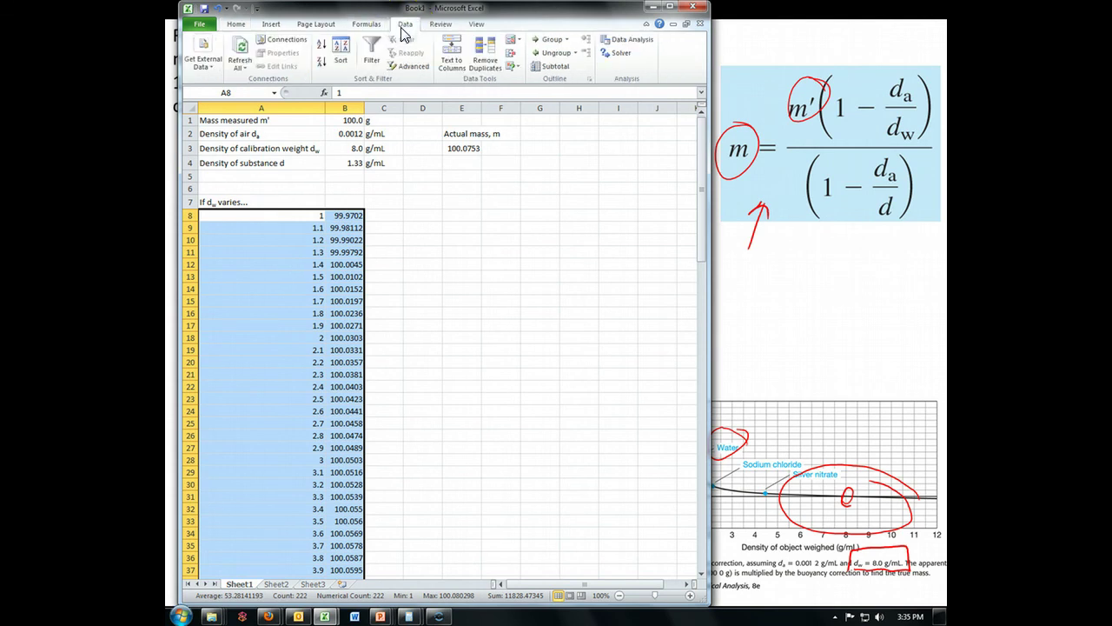
pyautogui.click(366, 26)
pyautogui.click(277, 24)
pyautogui.click(238, 26)
pyautogui.click(313, 25)
pyautogui.click(267, 24)
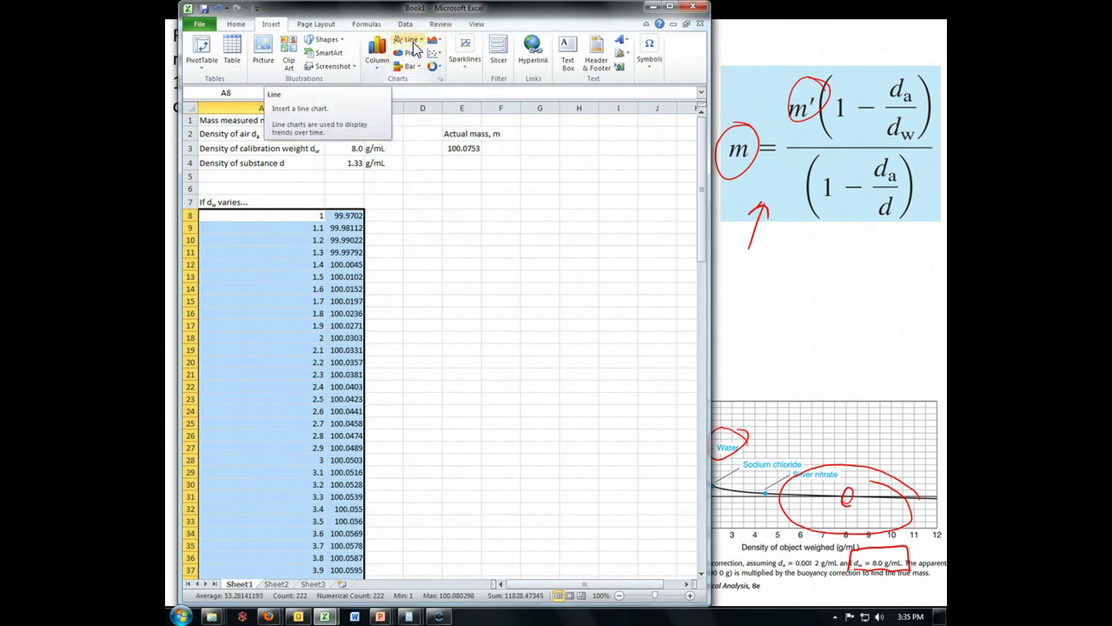
pyautogui.click(414, 40)
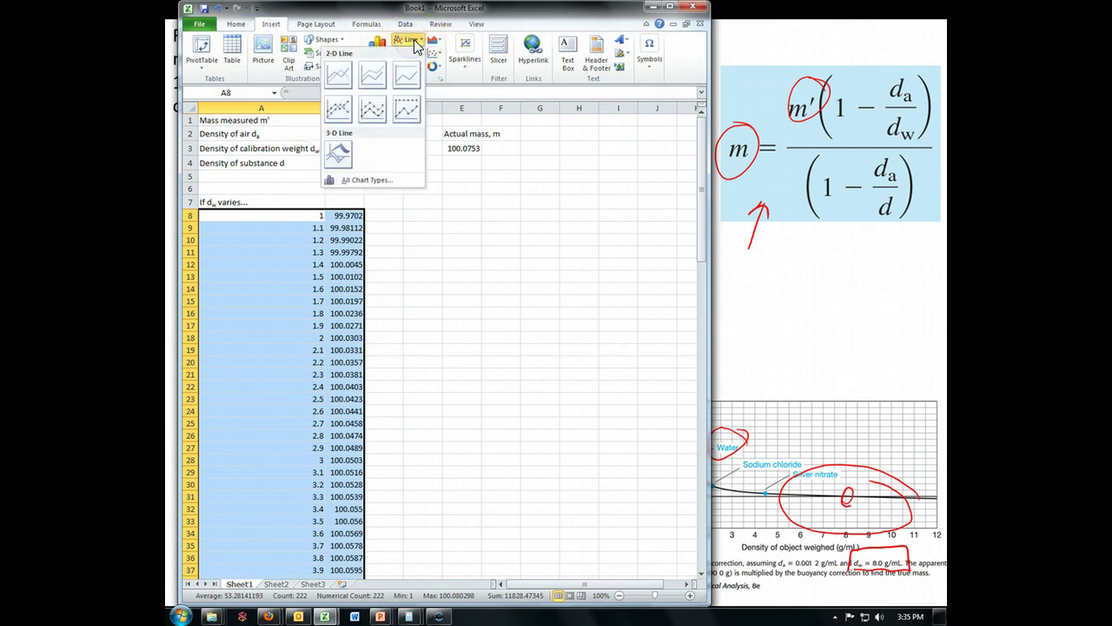
pyautogui.click(336, 79)
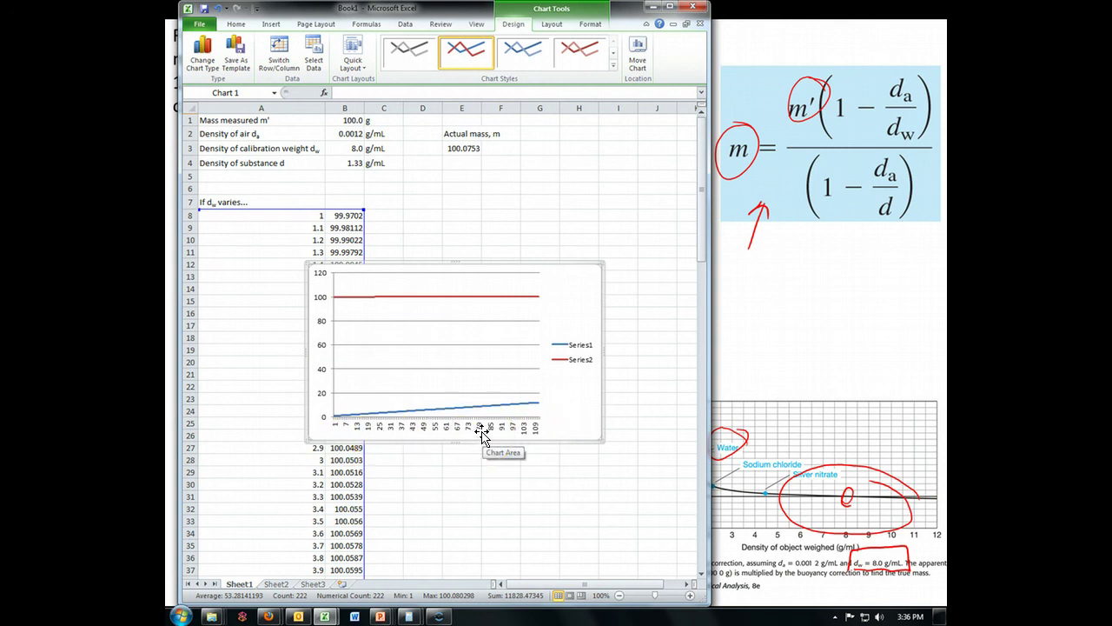
pyautogui.moveTo(483, 435)
pyautogui.mouseDown()
pyautogui.moveTo(426, 360)
pyautogui.moveTo(510, 322)
pyautogui.moveTo(514, 373)
pyautogui.moveTo(539, 295)
pyautogui.mouseUp()
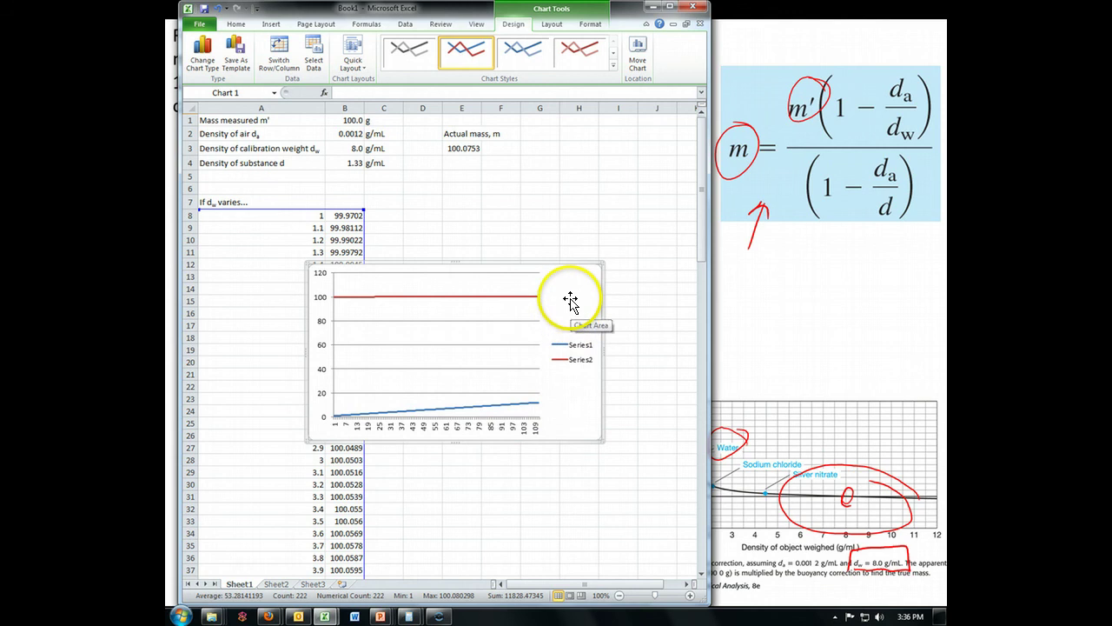
pyautogui.press('Delete')
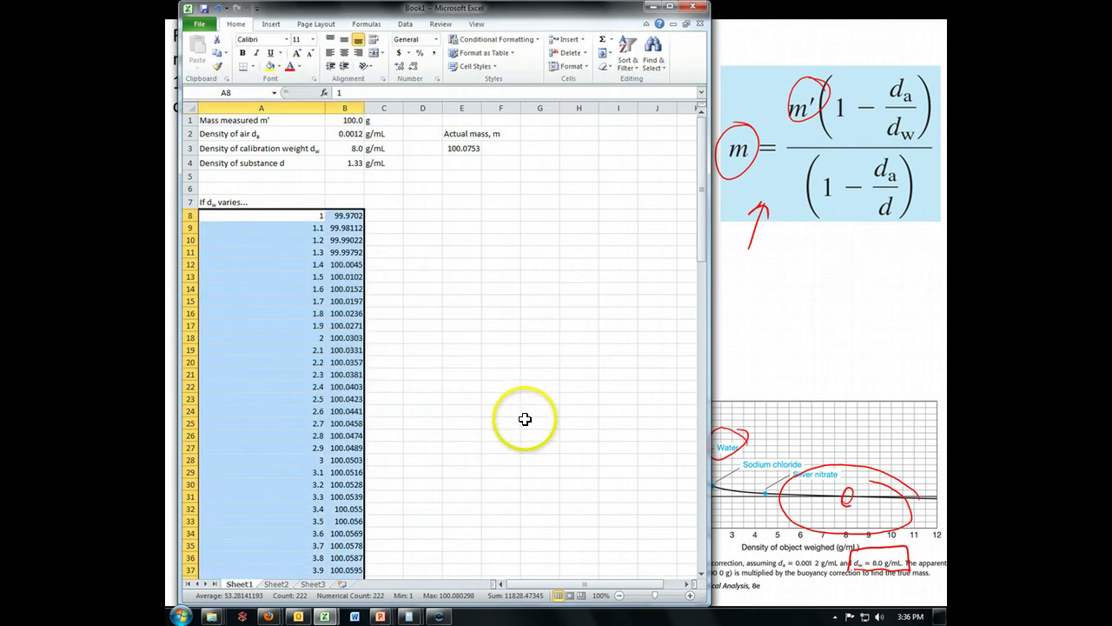
# Insert a scatter chart with only markers from the selected A8:B118 data
pyautogui.click(271, 24)
pyautogui.click(435, 55)
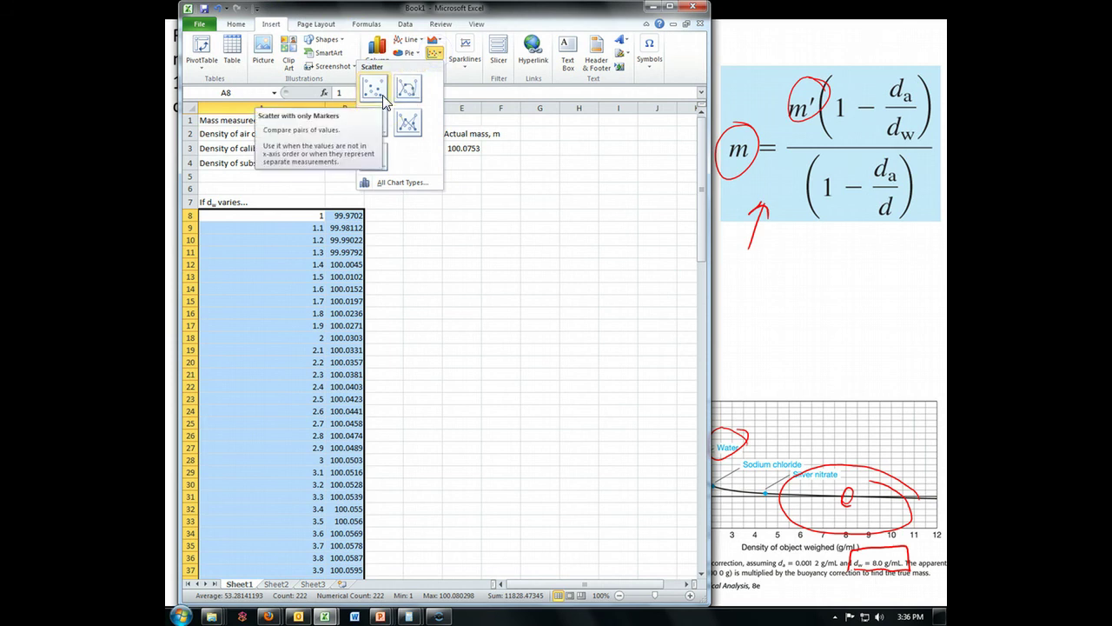
pyautogui.click(406, 124)
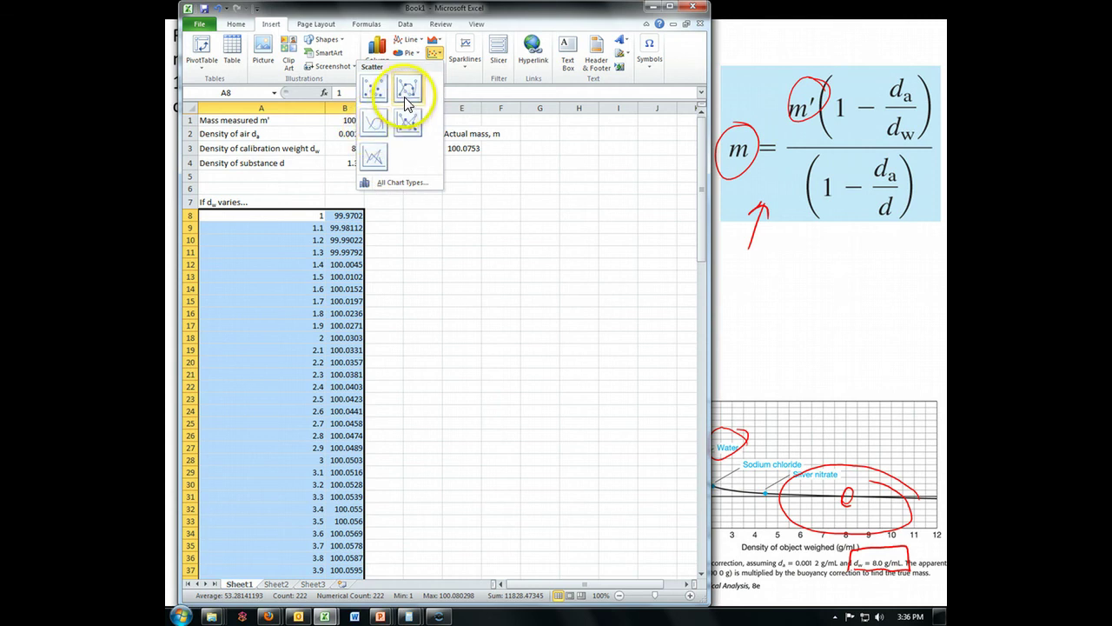
pyautogui.click(376, 89)
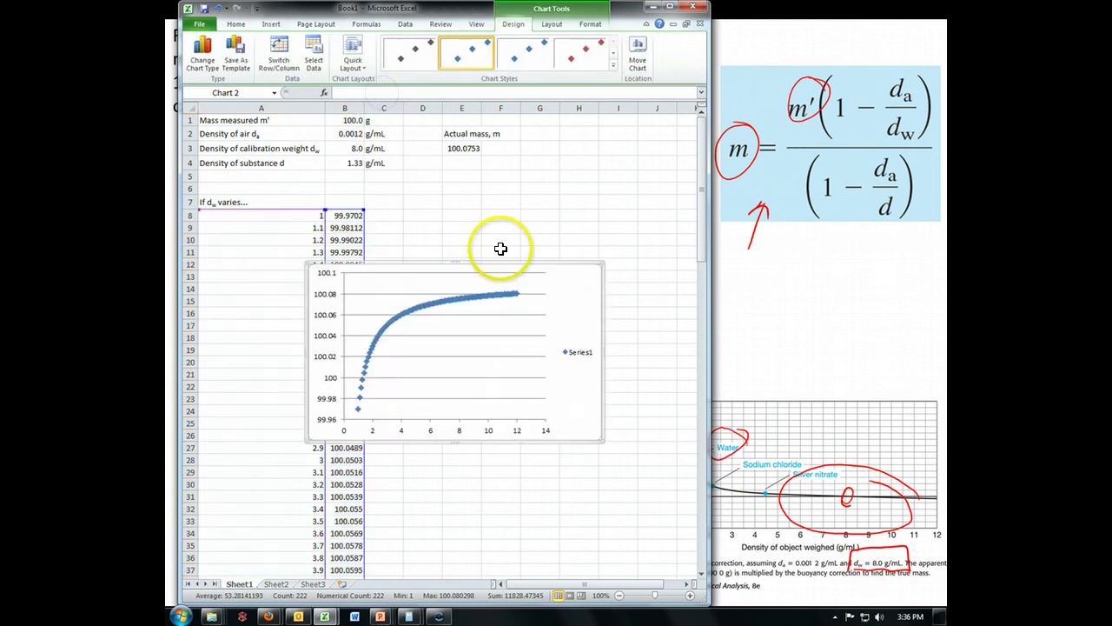
# Delete the Series1 legend from the scatter chart
pyautogui.click(378, 378)
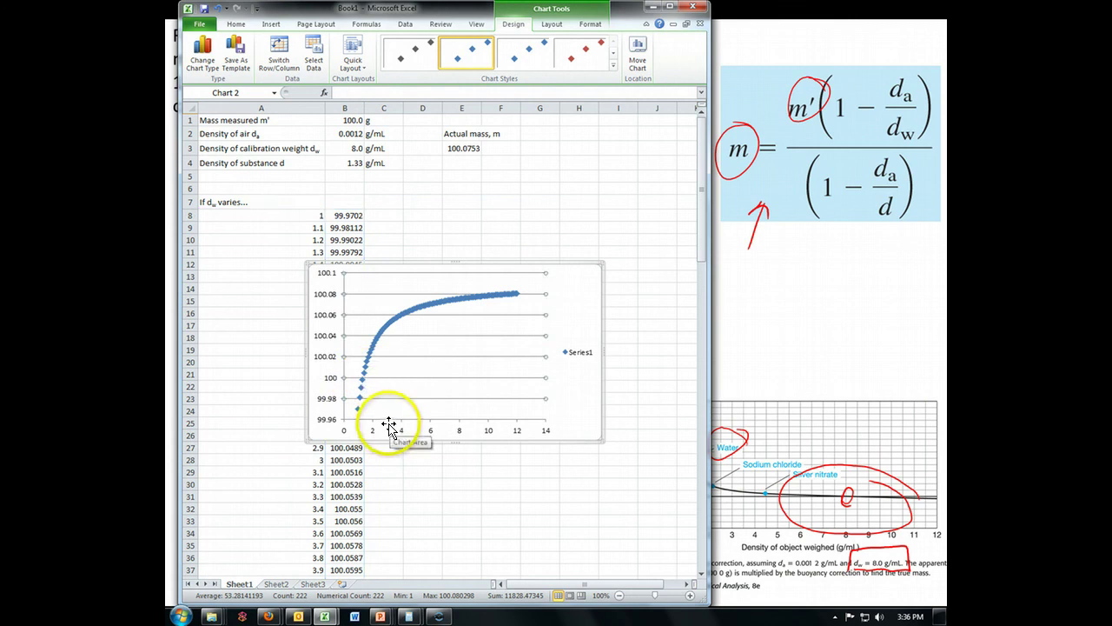
pyautogui.click(442, 352)
pyautogui.click(563, 357)
pyautogui.press('Delete')
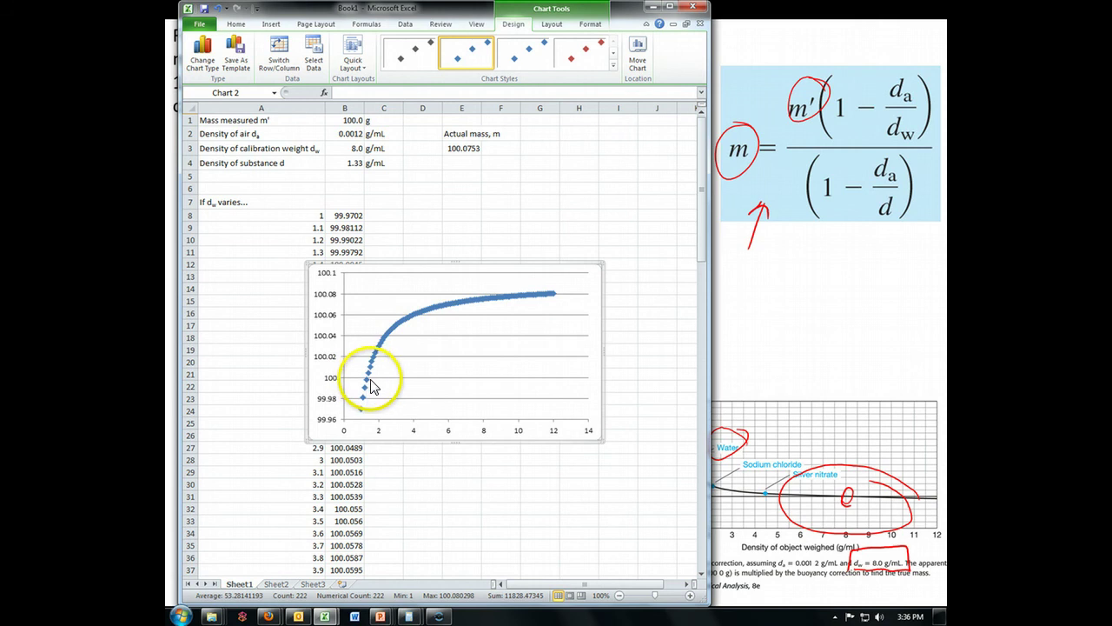
# Edit the B8 formula so the calibration weight density refers to B3 and the substance density refers to A8
pyautogui.moveTo(369, 382)
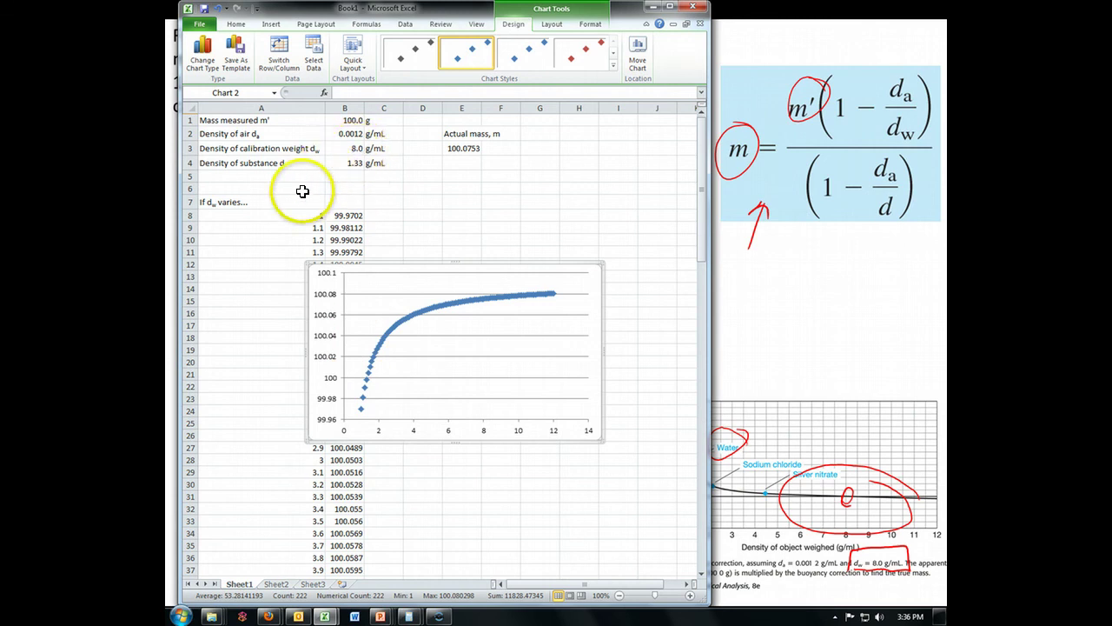
pyautogui.click(341, 216)
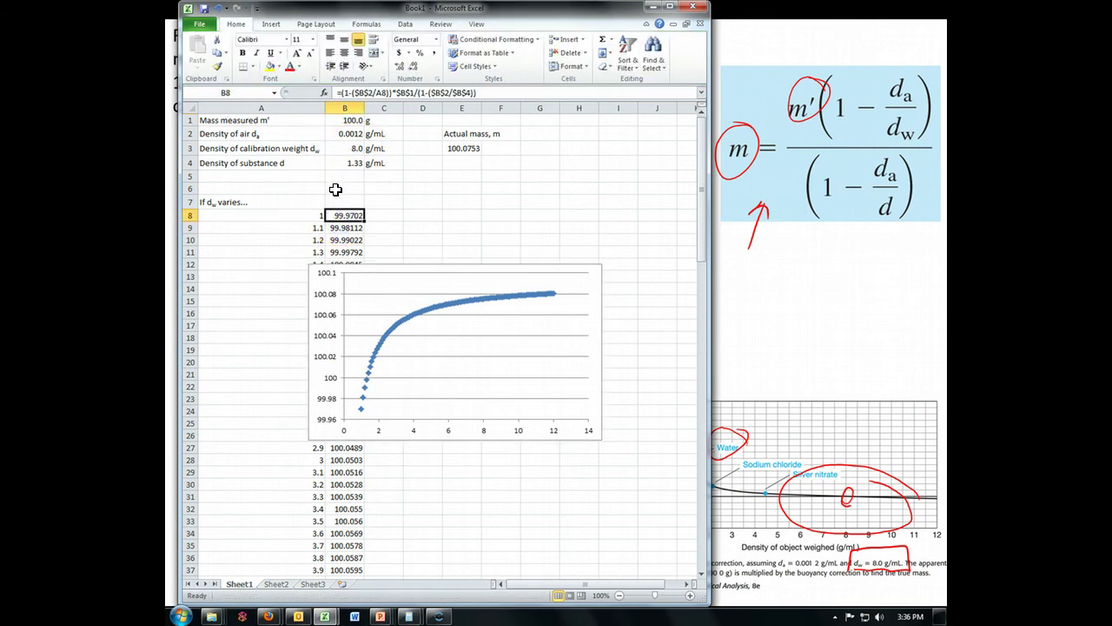
pyautogui.press('F2')
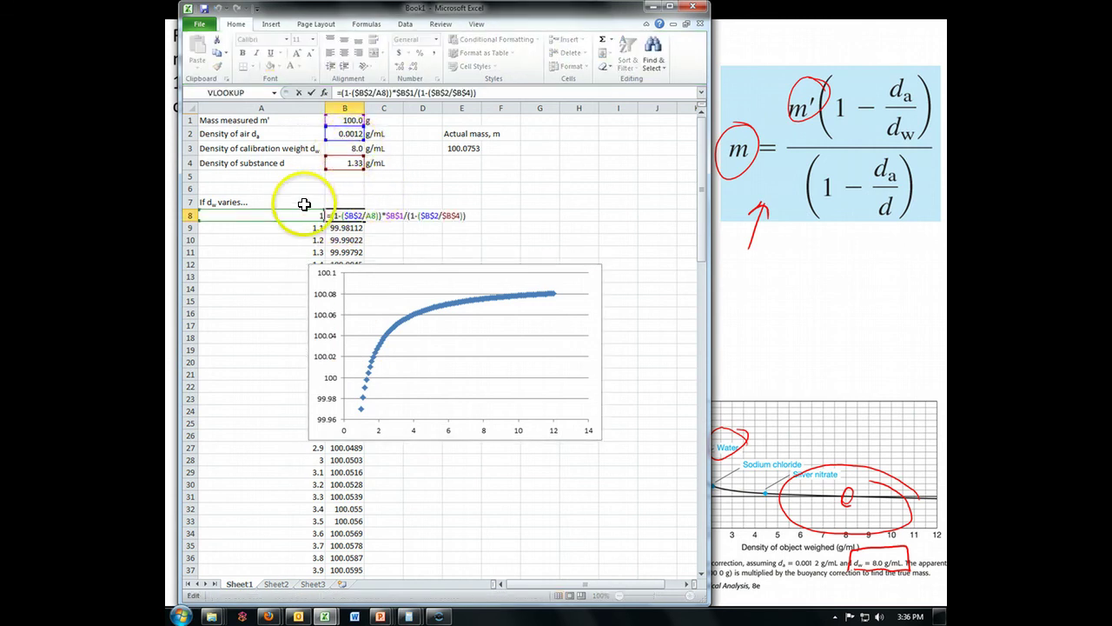
pyautogui.click(308, 148)
pyautogui.click(333, 149)
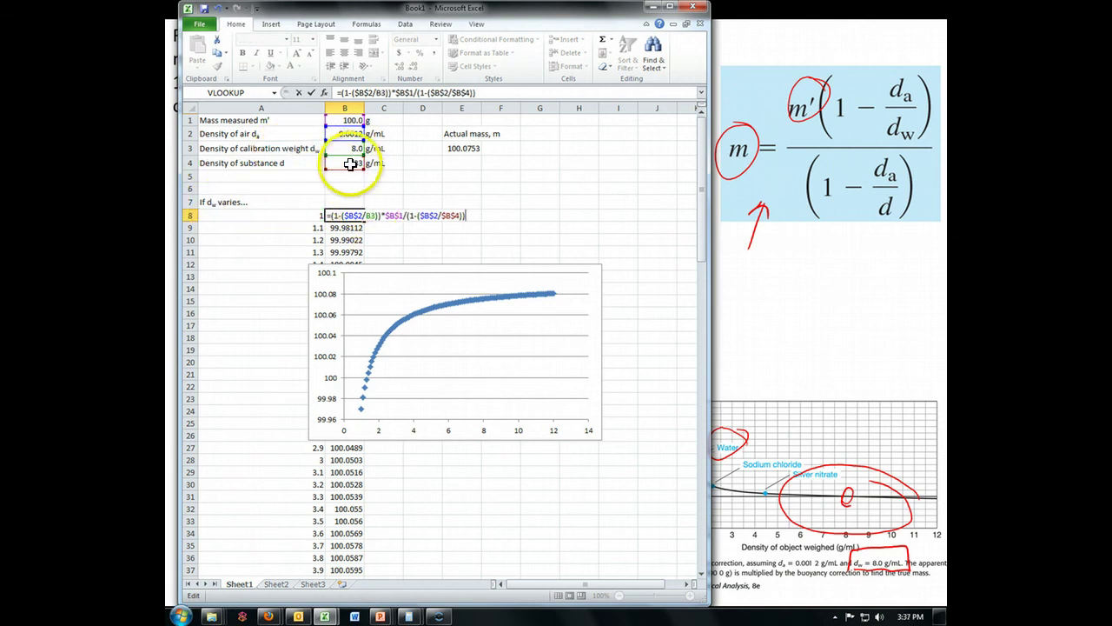
pyautogui.moveTo(351, 168); pyautogui.dragTo(305, 218)
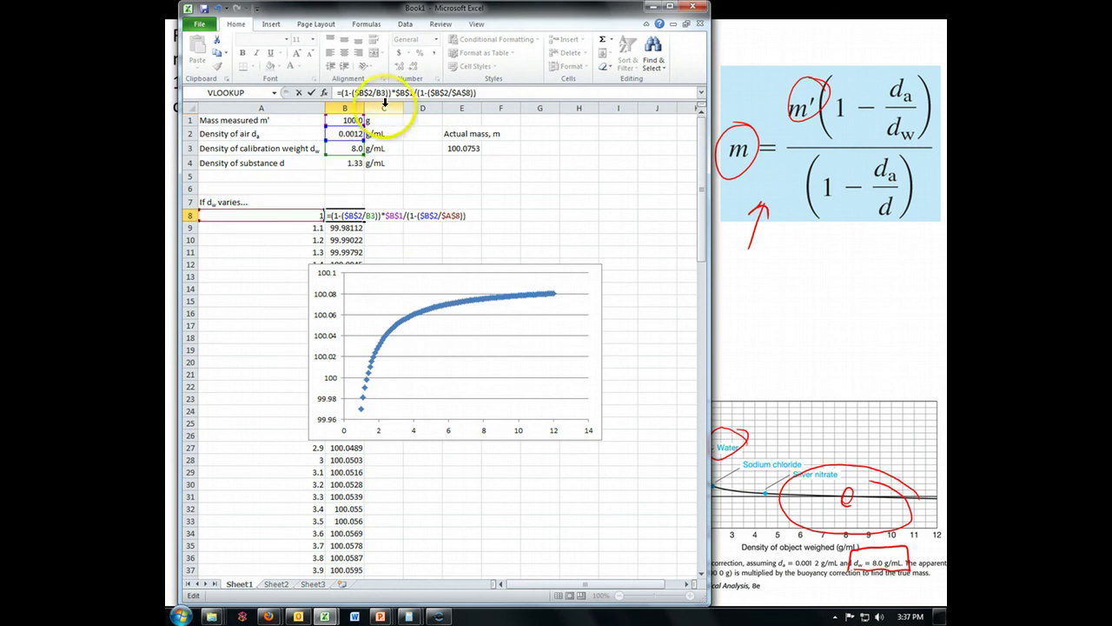
# Make the A8 reference relative and B3 absolute as $B$3 in the B8 formula, and fill it down through row 118
pyautogui.click(443, 92)
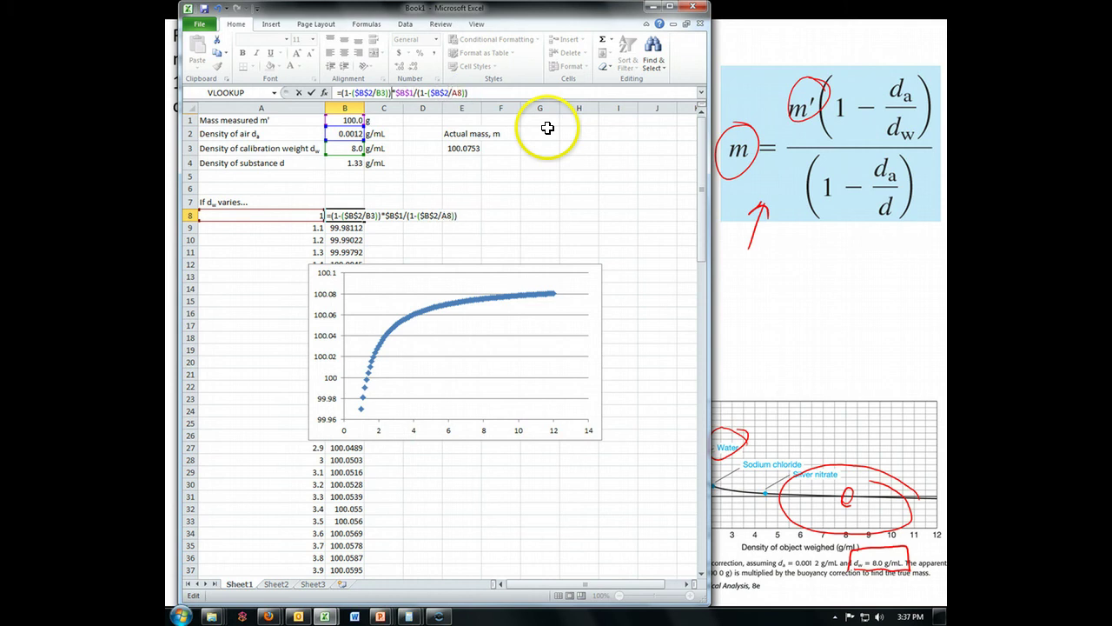
pyautogui.write('$')
pyautogui.press('Left')
pyautogui.write('$')
pyautogui.hotkey('ctrl', 'Return')
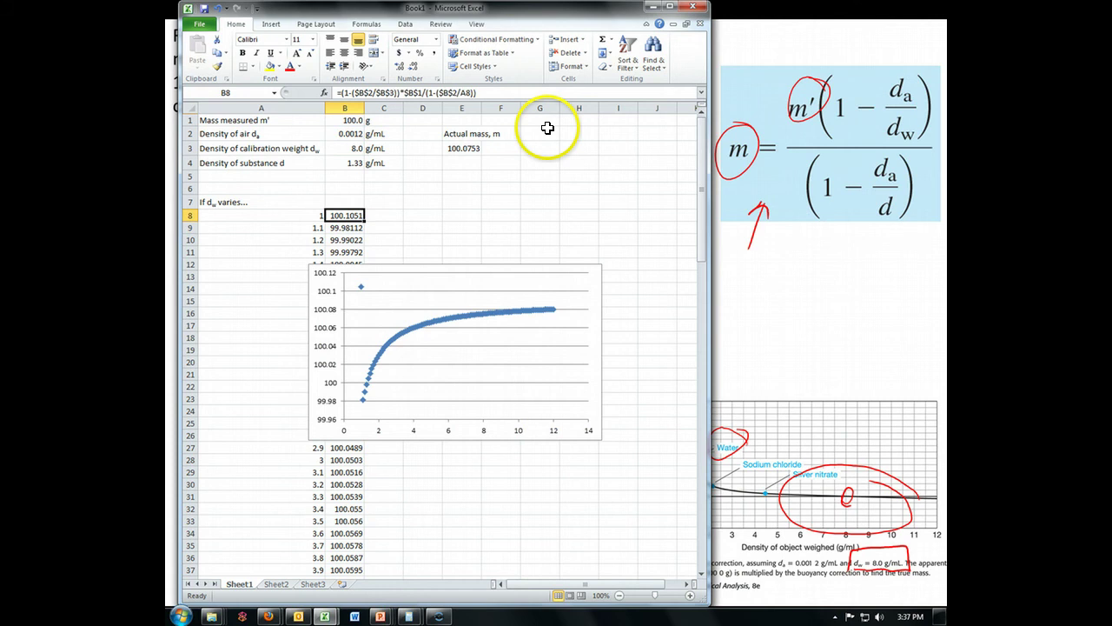
pyautogui.doubleClick(365, 222)
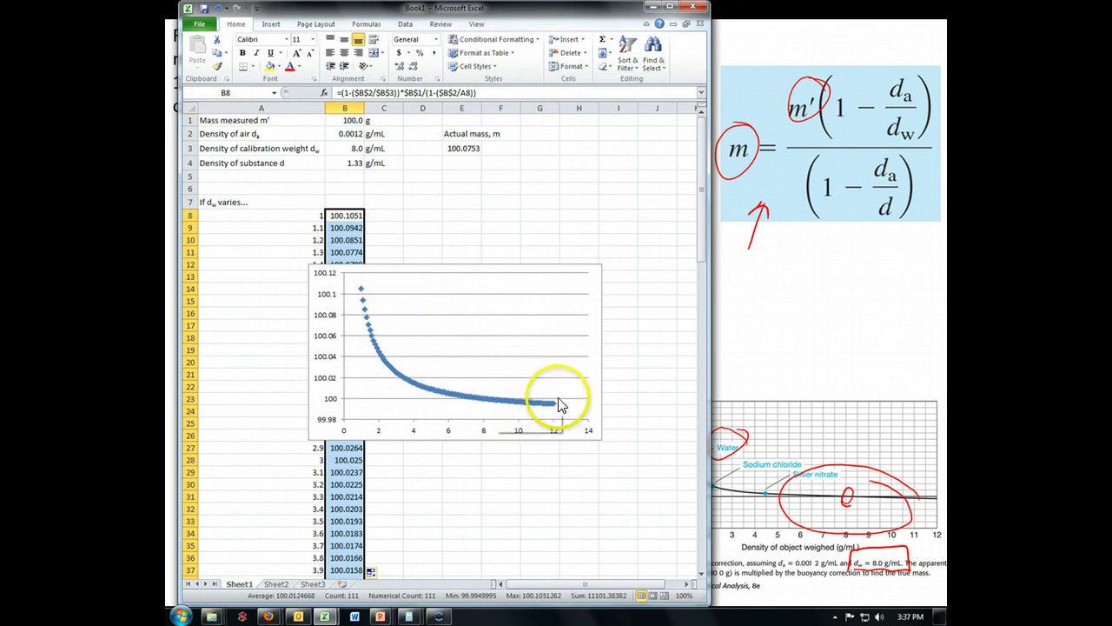
# Change the plotted series' chart type to X Y scatter with smooth lines and no markers
pyautogui.click(443, 393)
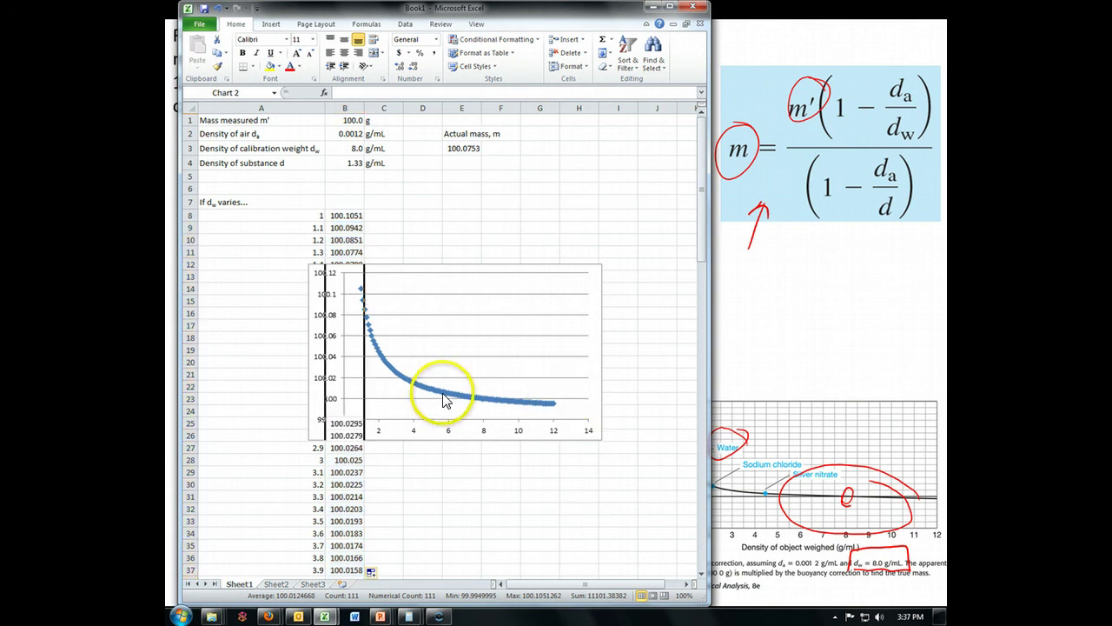
pyautogui.rightClick(449, 398)
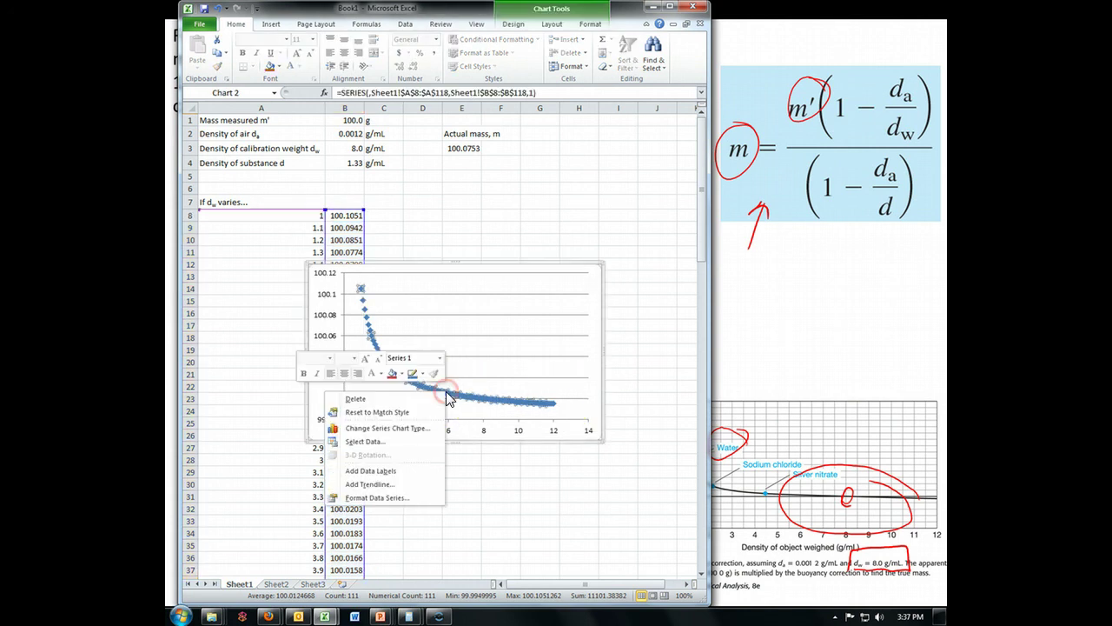
pyautogui.click(382, 428)
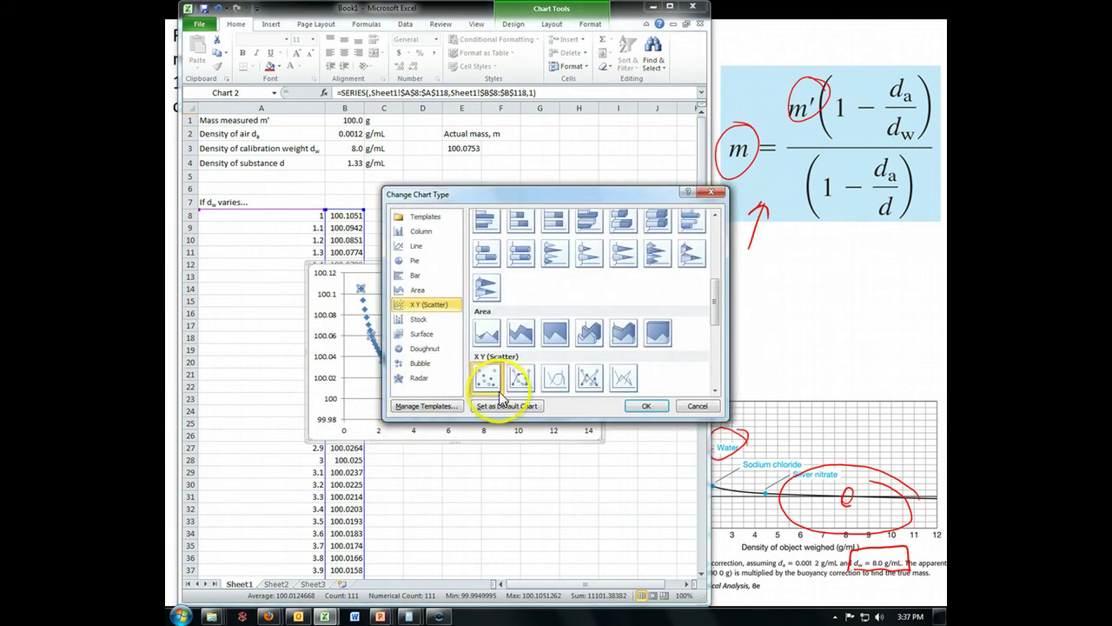
pyautogui.click(555, 379)
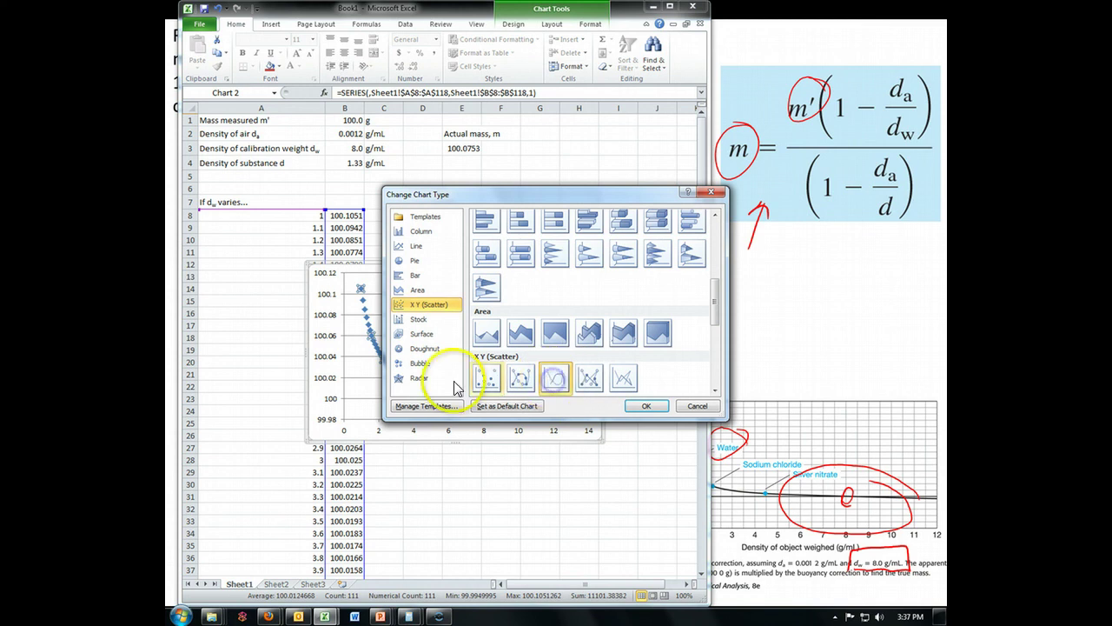
pyautogui.click(643, 407)
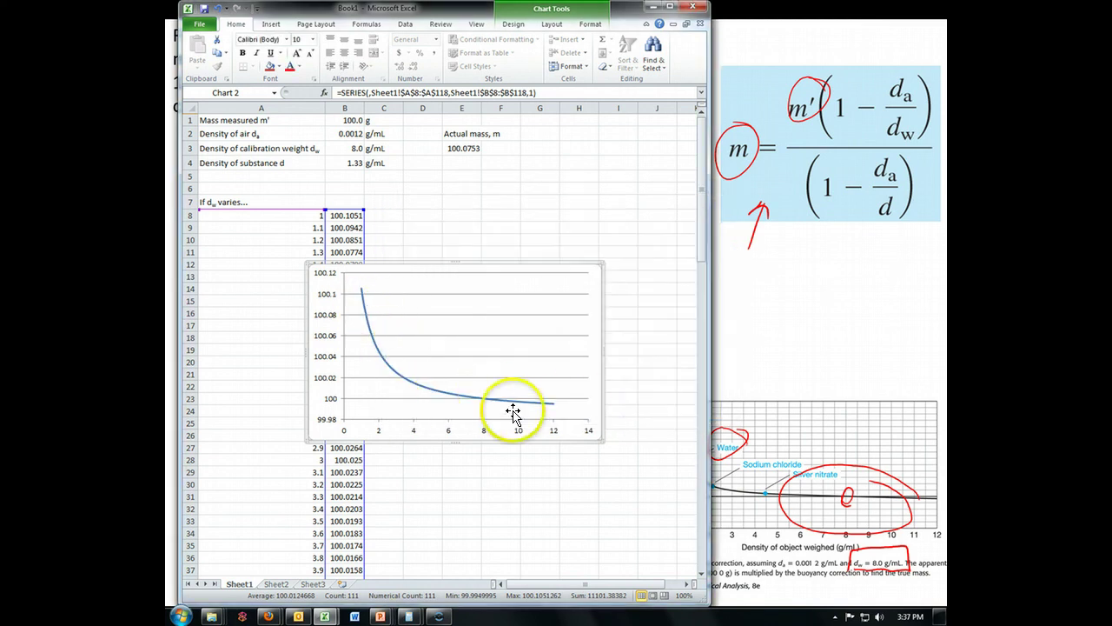